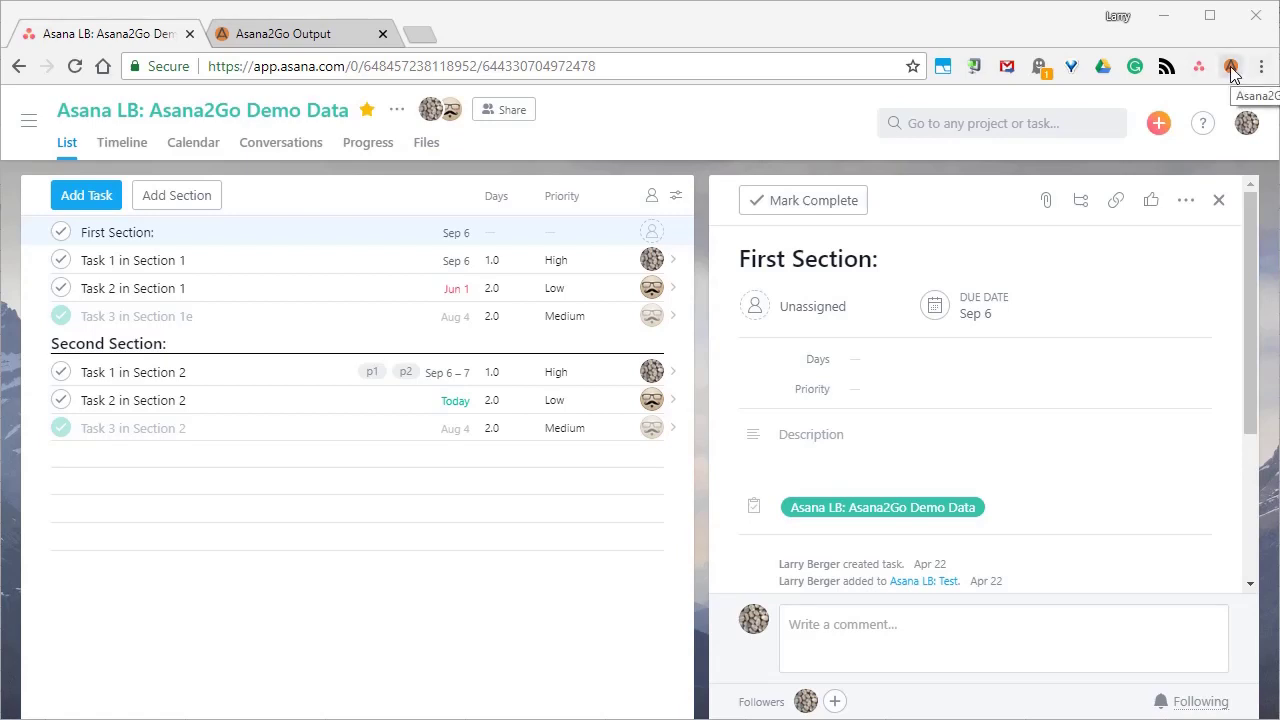
Open the Asana2Go popup and review its available output formats and its format management options.
click(1231, 70)
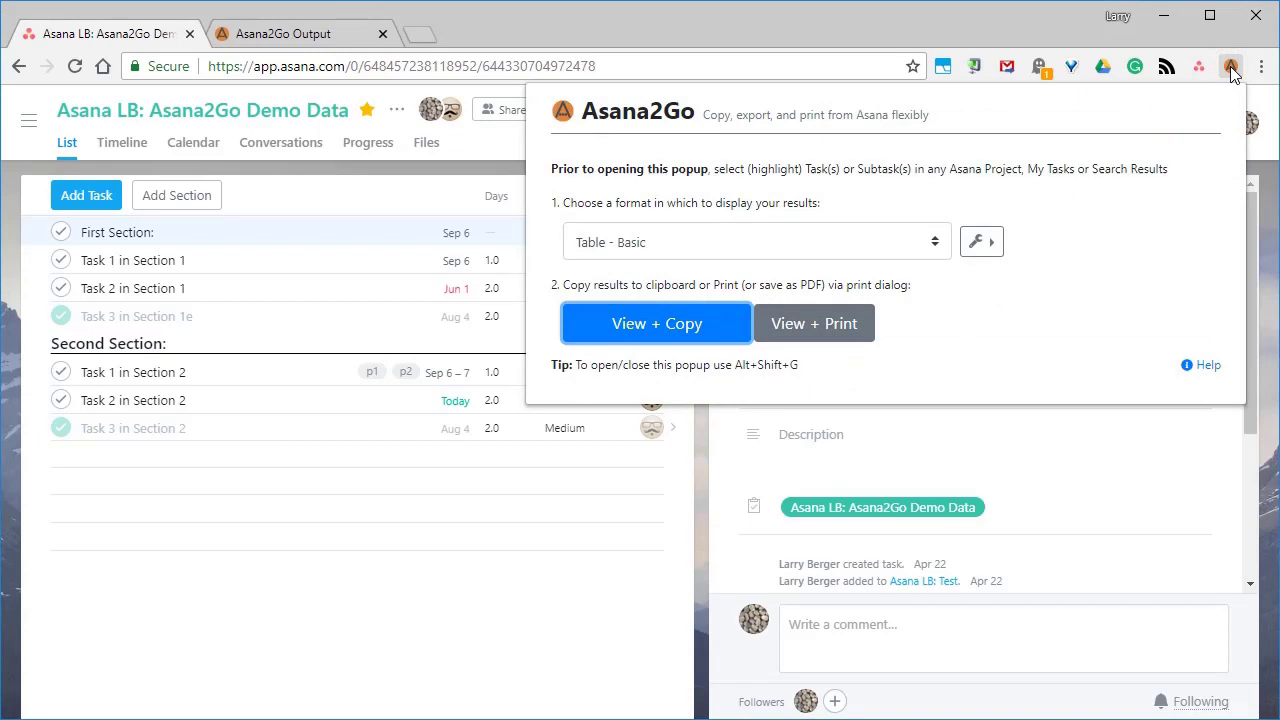
click(908, 242)
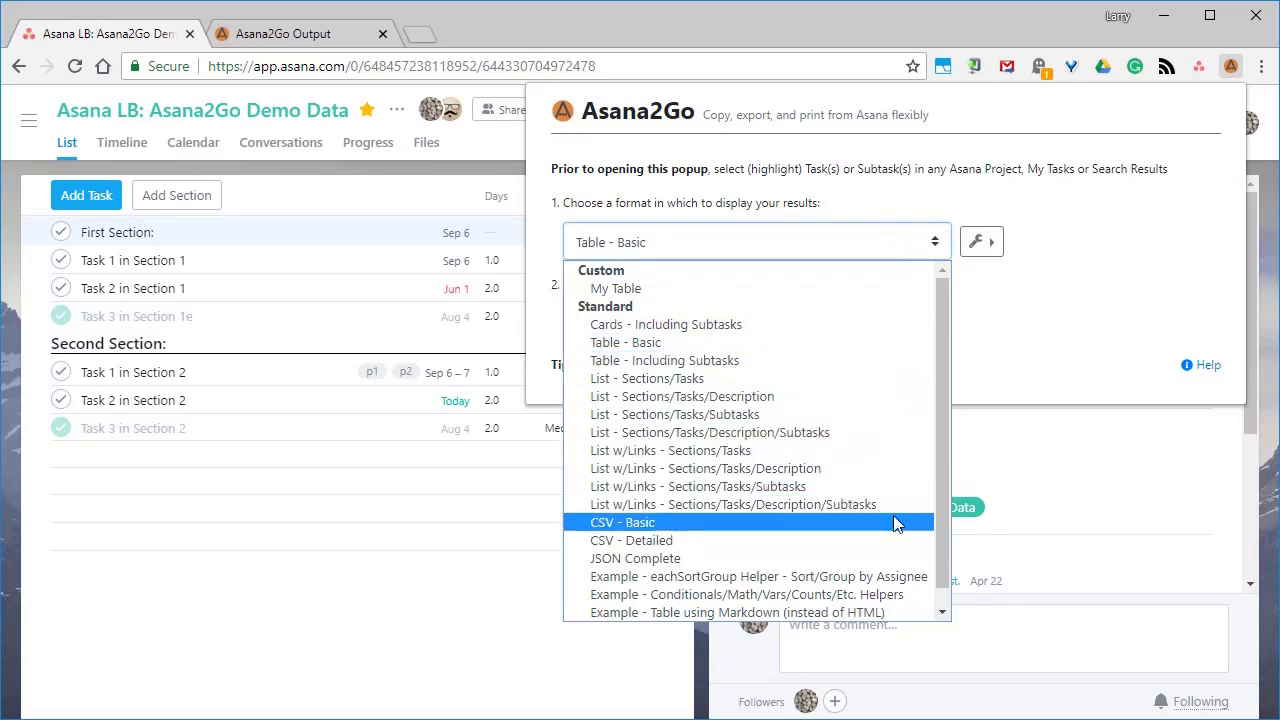
click(936, 192)
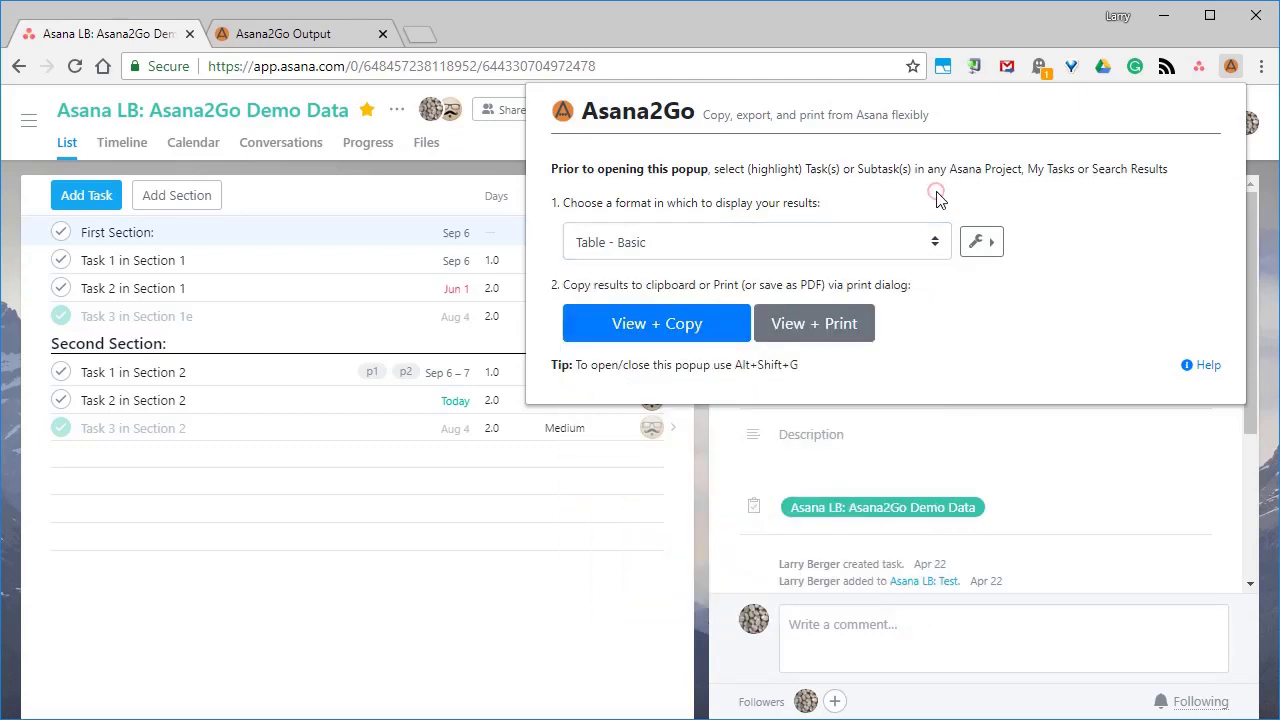
click(983, 246)
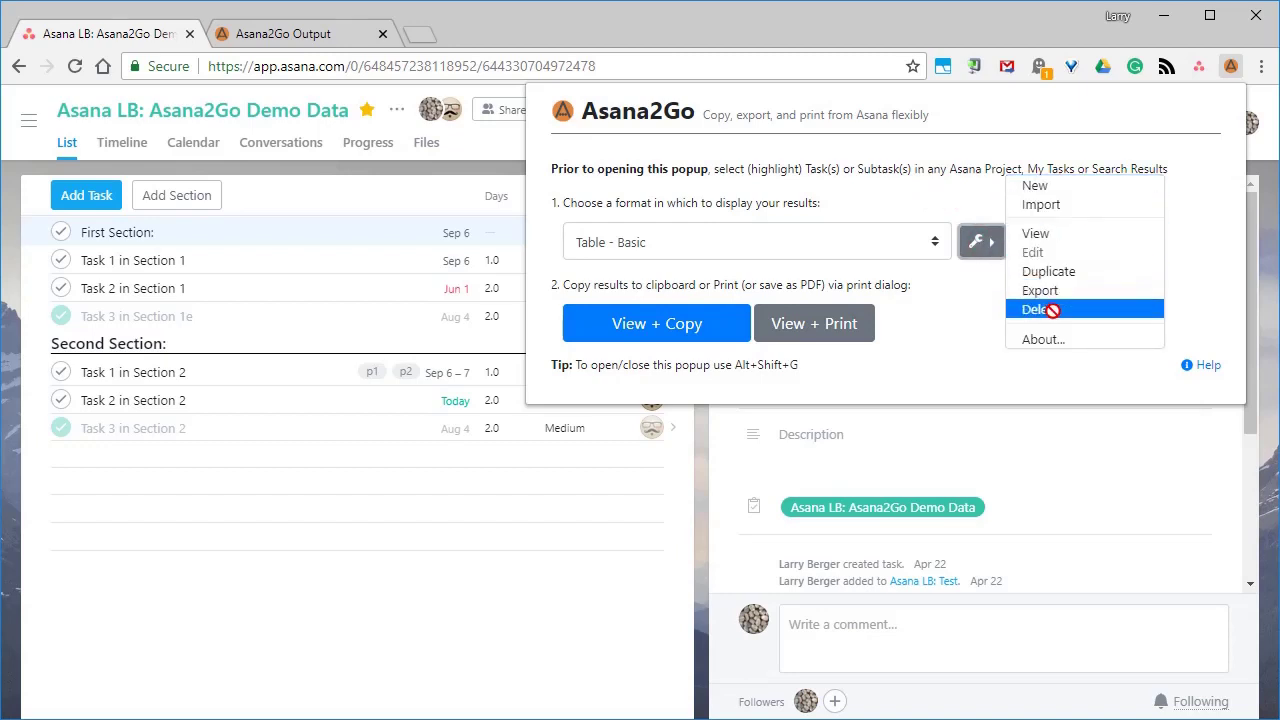
click(982, 340)
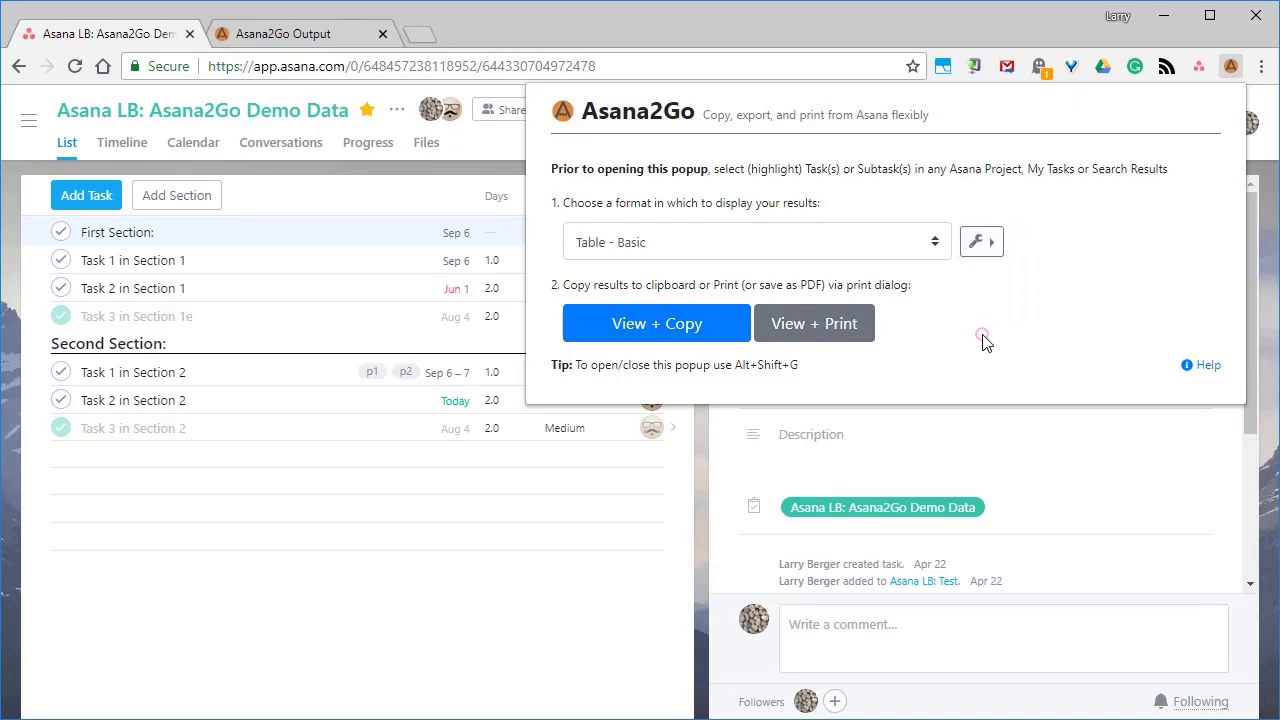
Read the "Why Asana2Go?" topic in the Asana2Go help, collapse all topics, and close the popup from its main view.
click(1207, 366)
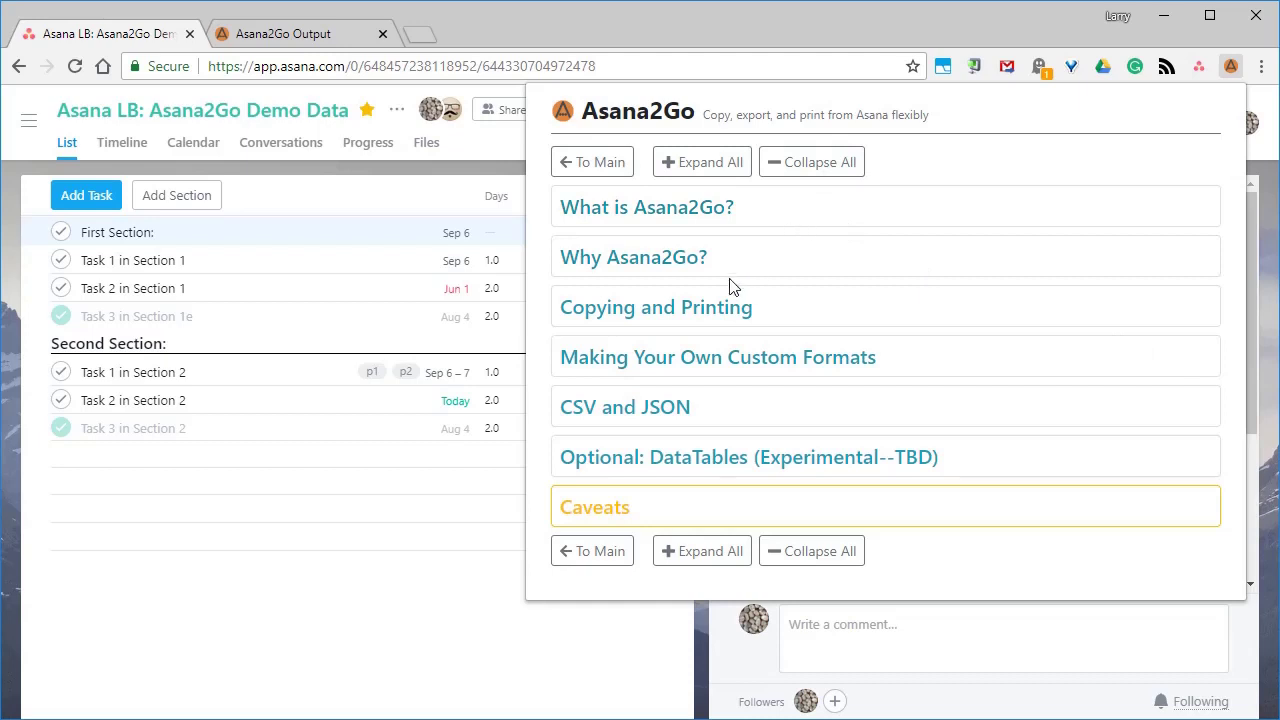
click(680, 268)
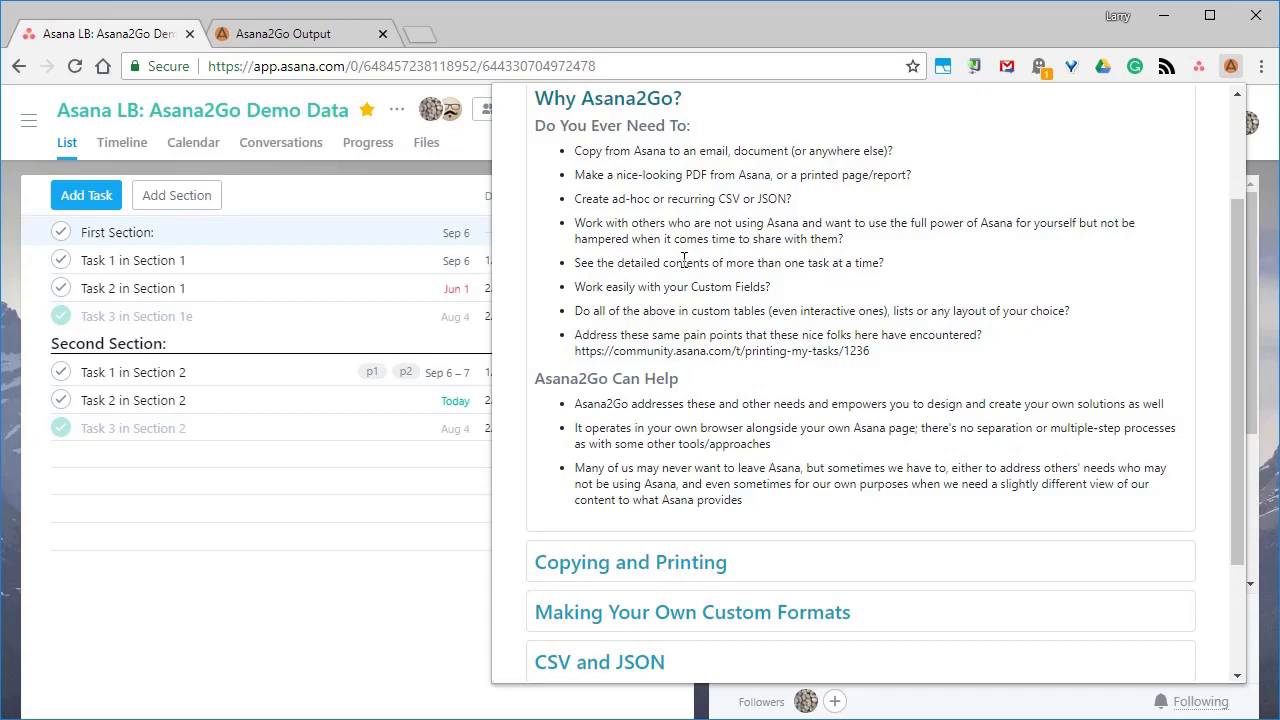
scroll(686, 262, up, 3)
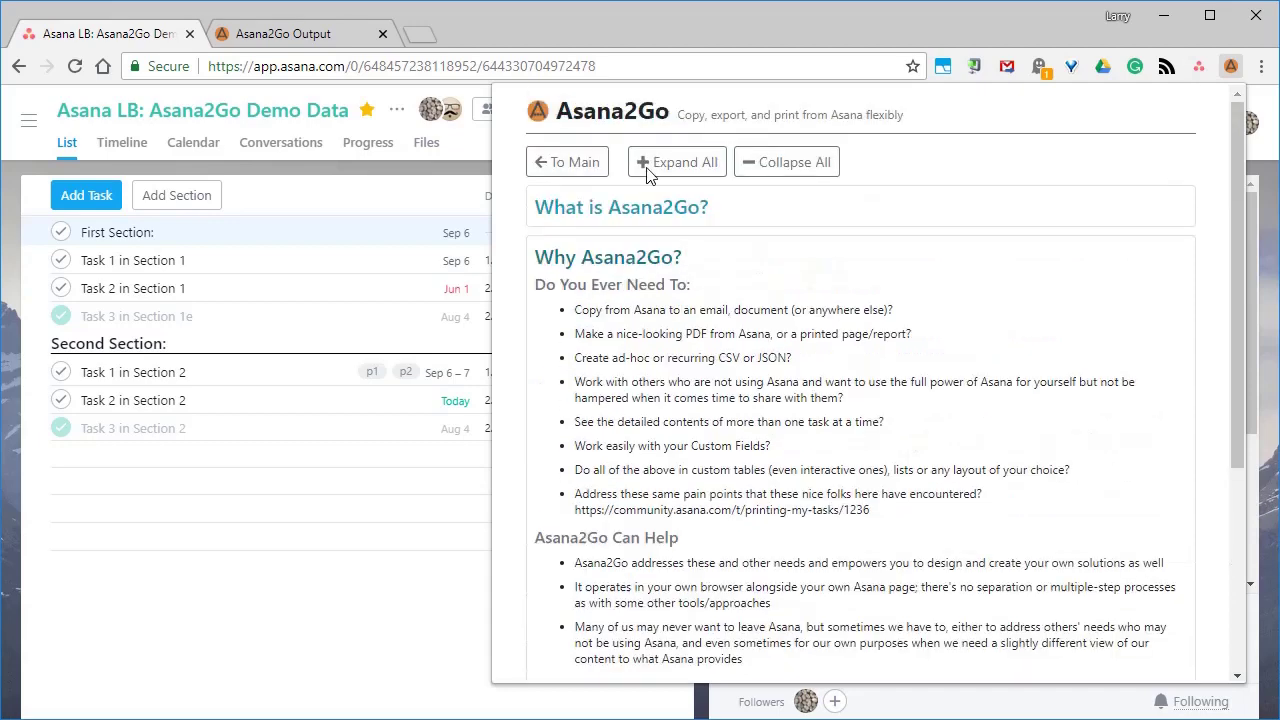
click(785, 165)
click(585, 166)
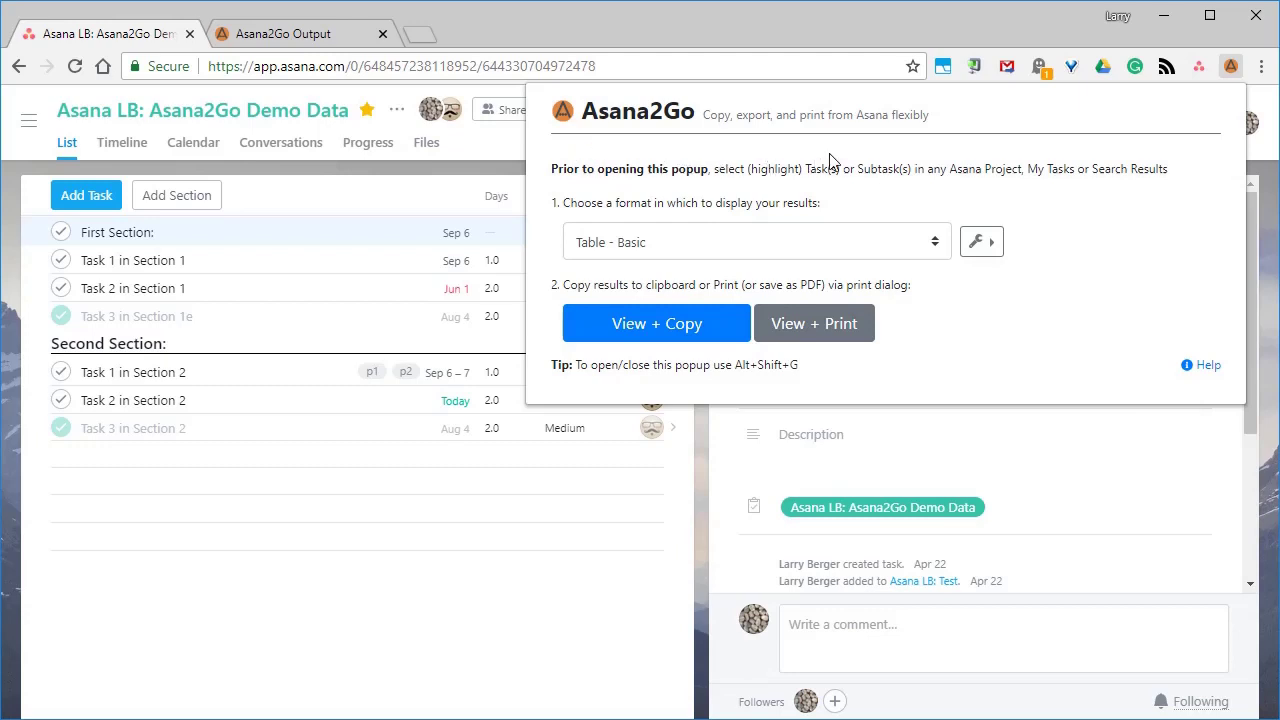
click(886, 20)
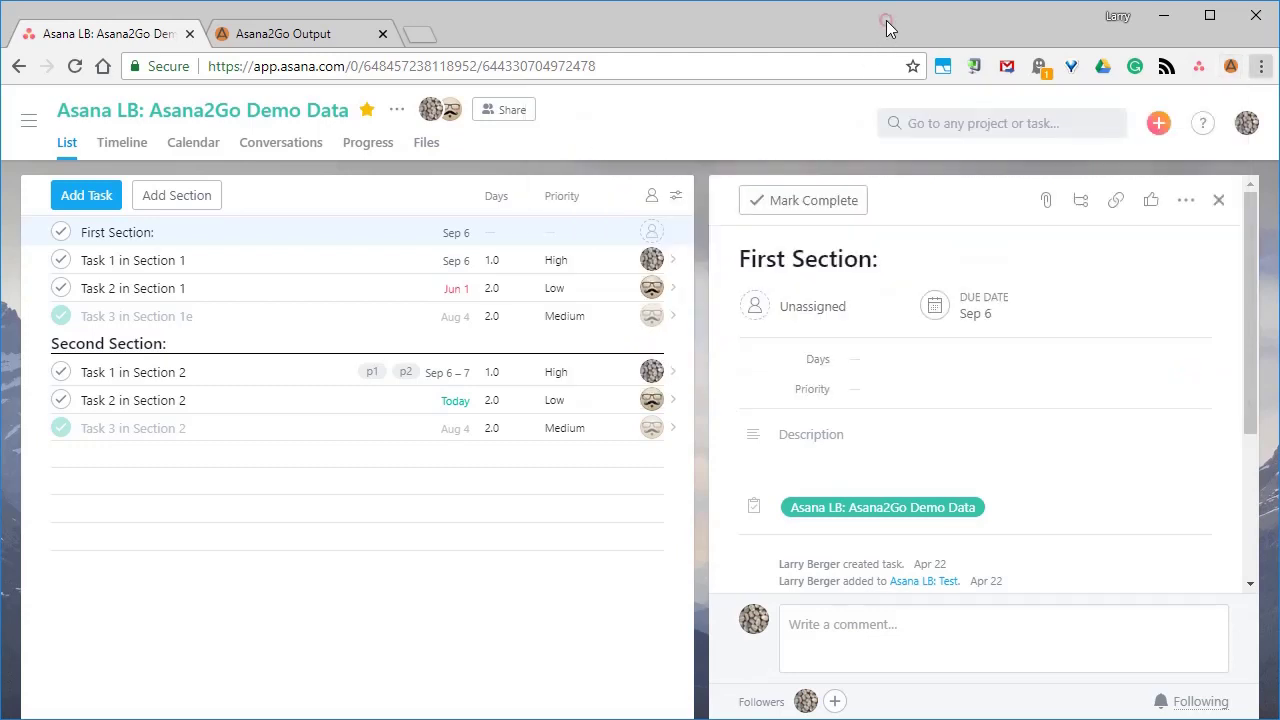
Select everything from First Section through Task 3 in Section 2, and view and copy it with Asana2Go as Table - Basic.
click(295, 225)
shift+click(185, 427)
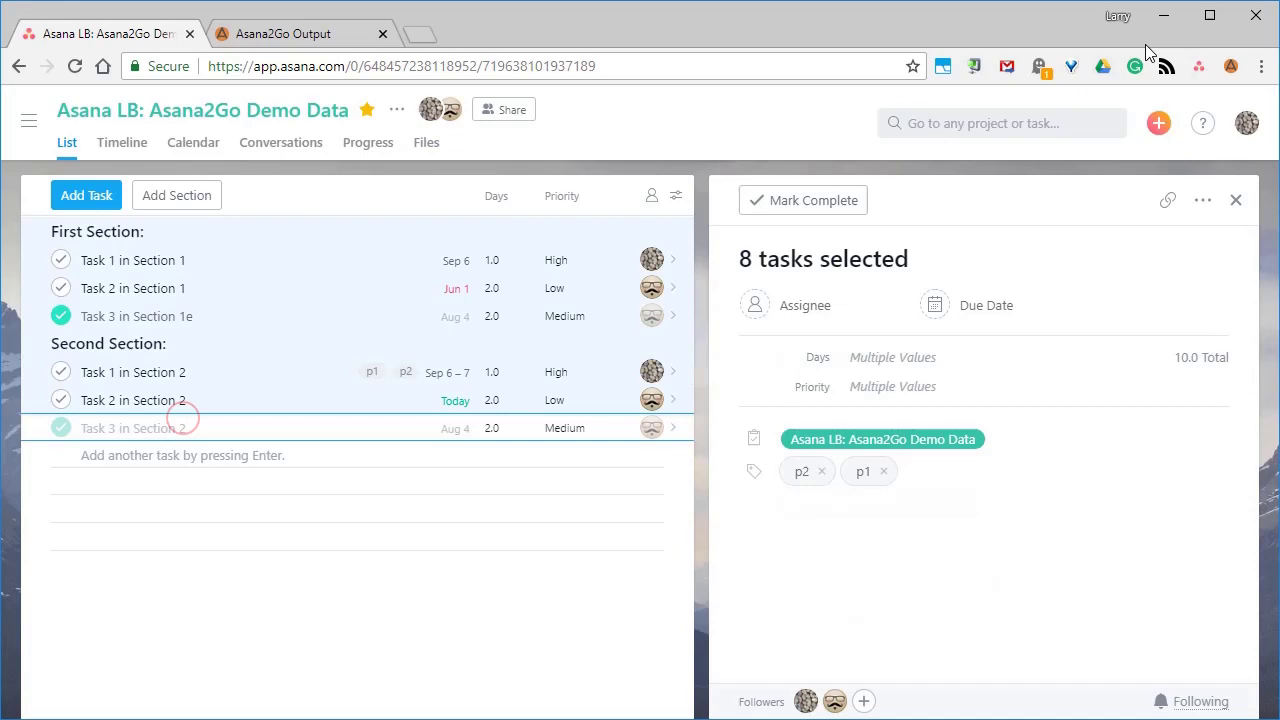
click(1230, 66)
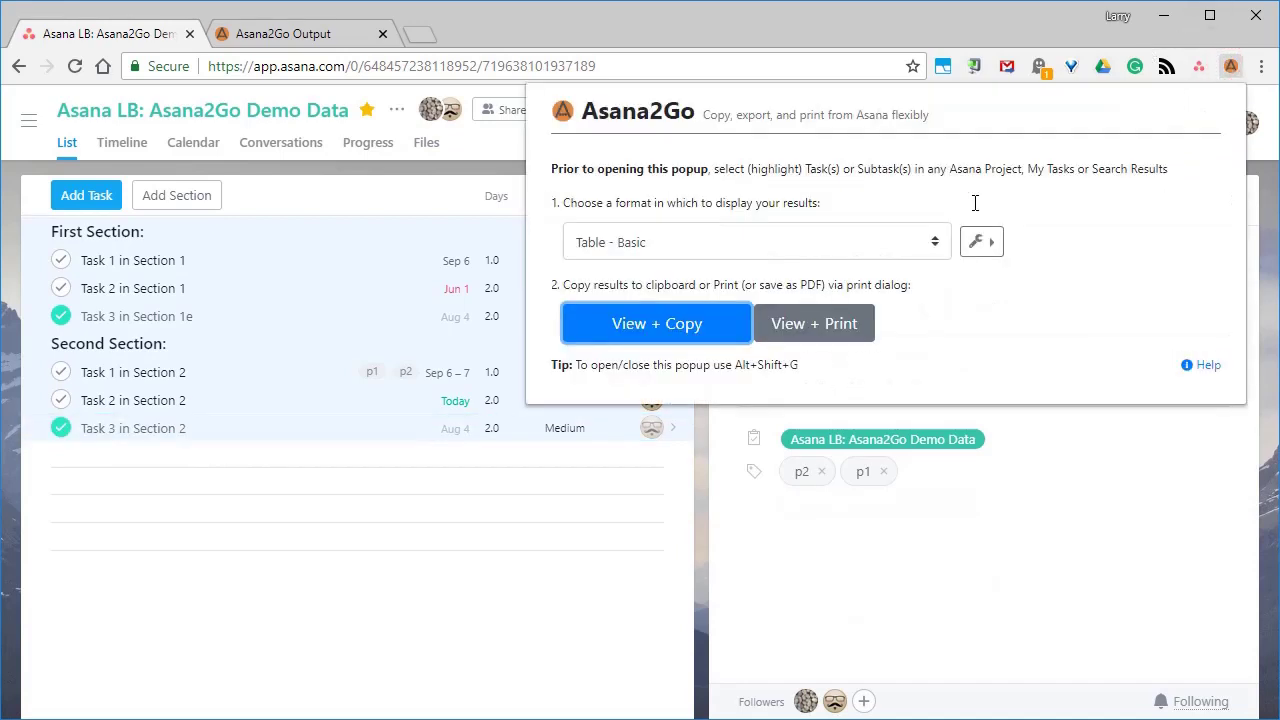
click(747, 256)
click(735, 340)
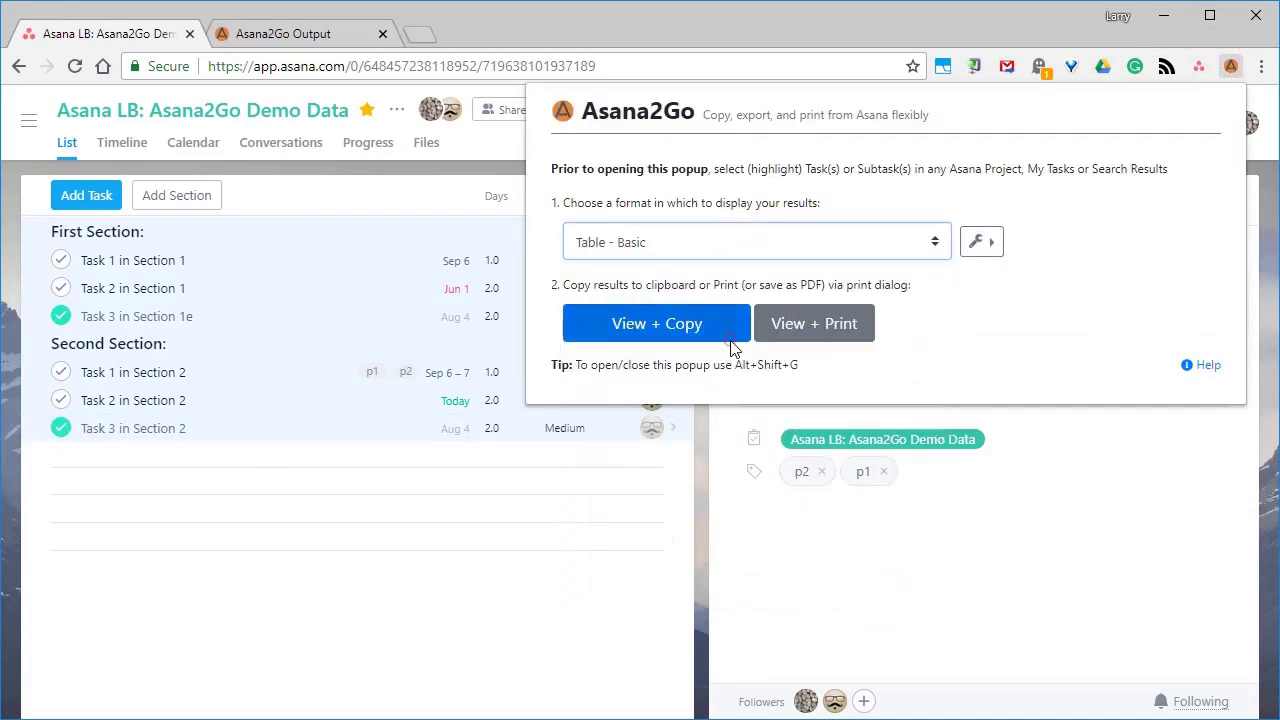
click(660, 330)
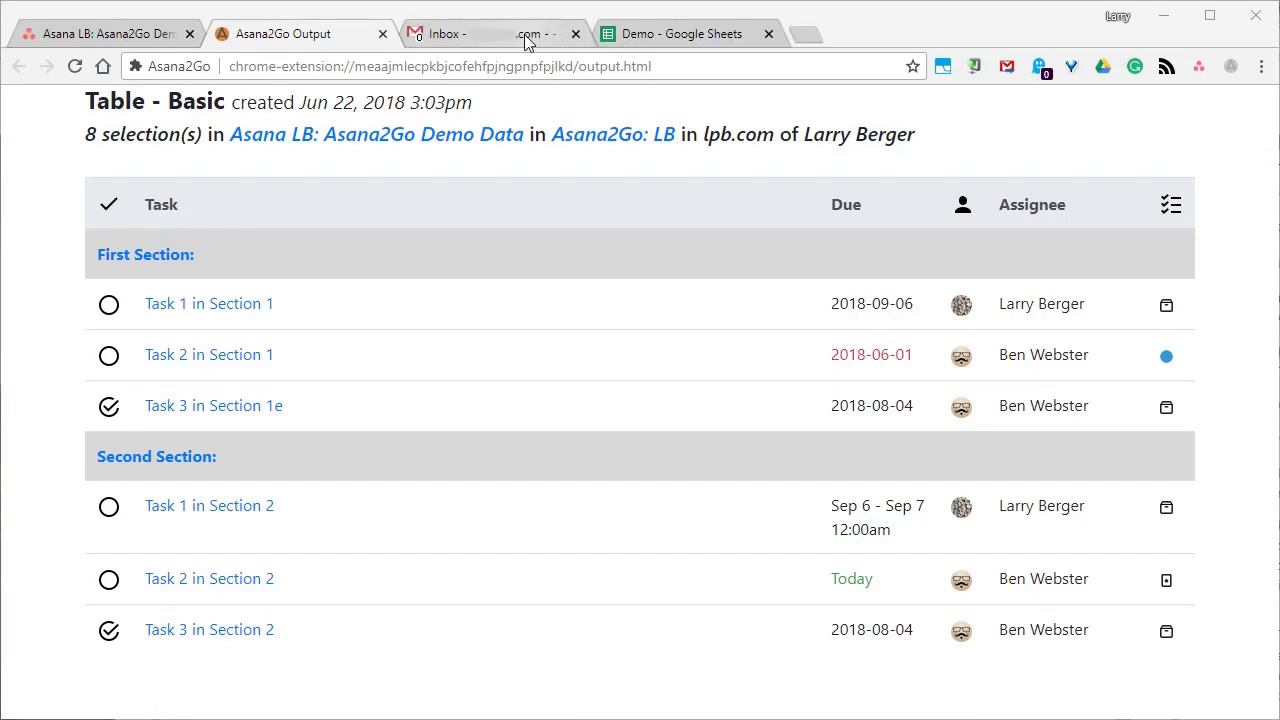
Switch to Gmail, paste the copied task table into the new message, and review the whole table.
click(524, 36)
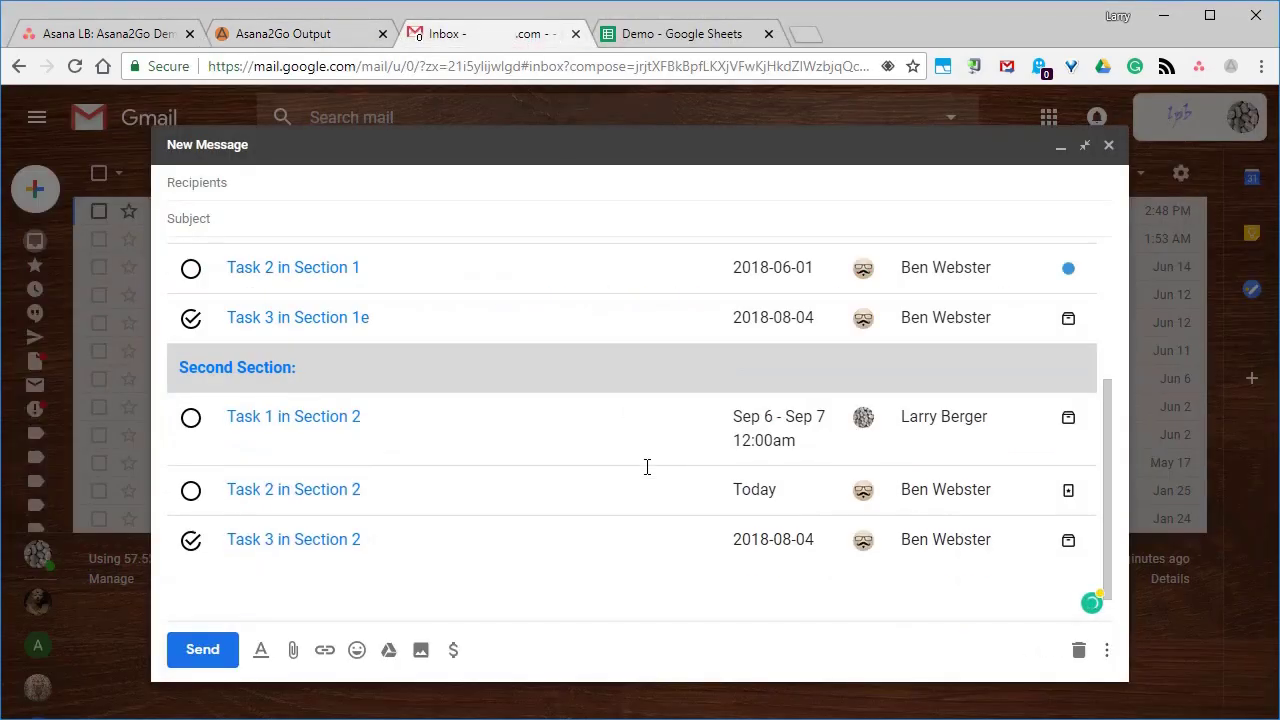
scroll(647, 466, up, 5)
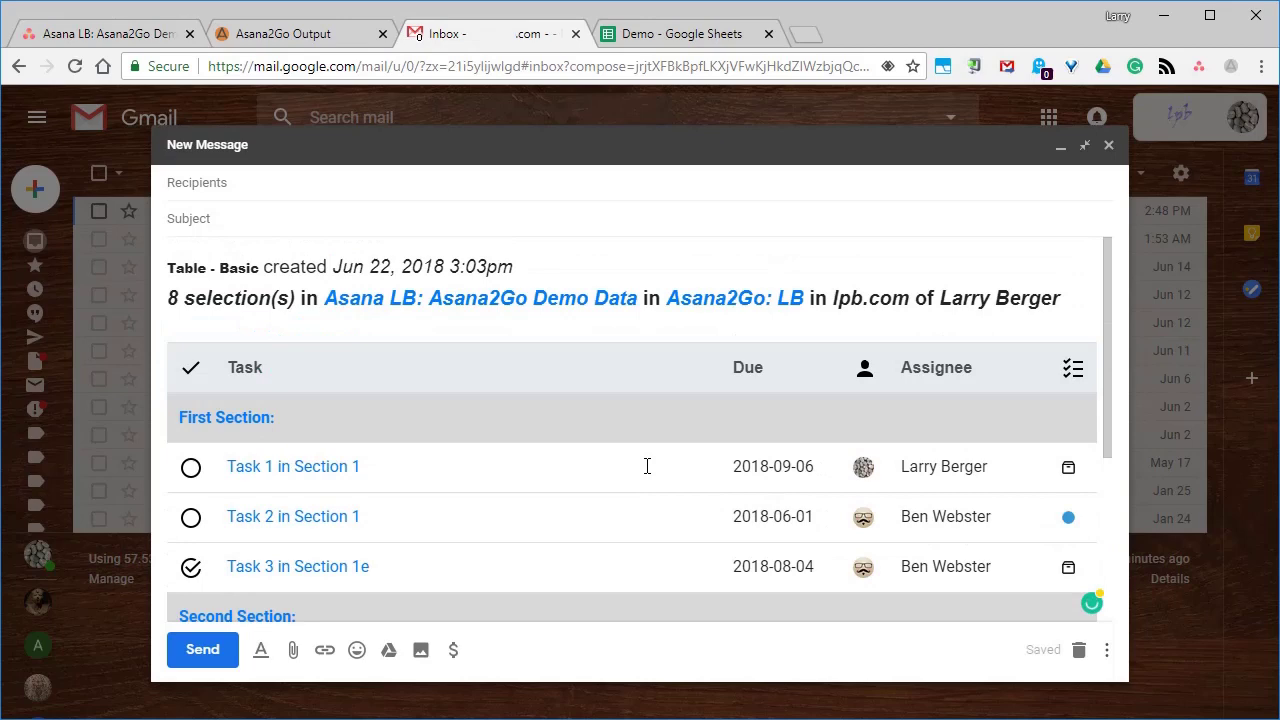
scroll(647, 466, down, 3)
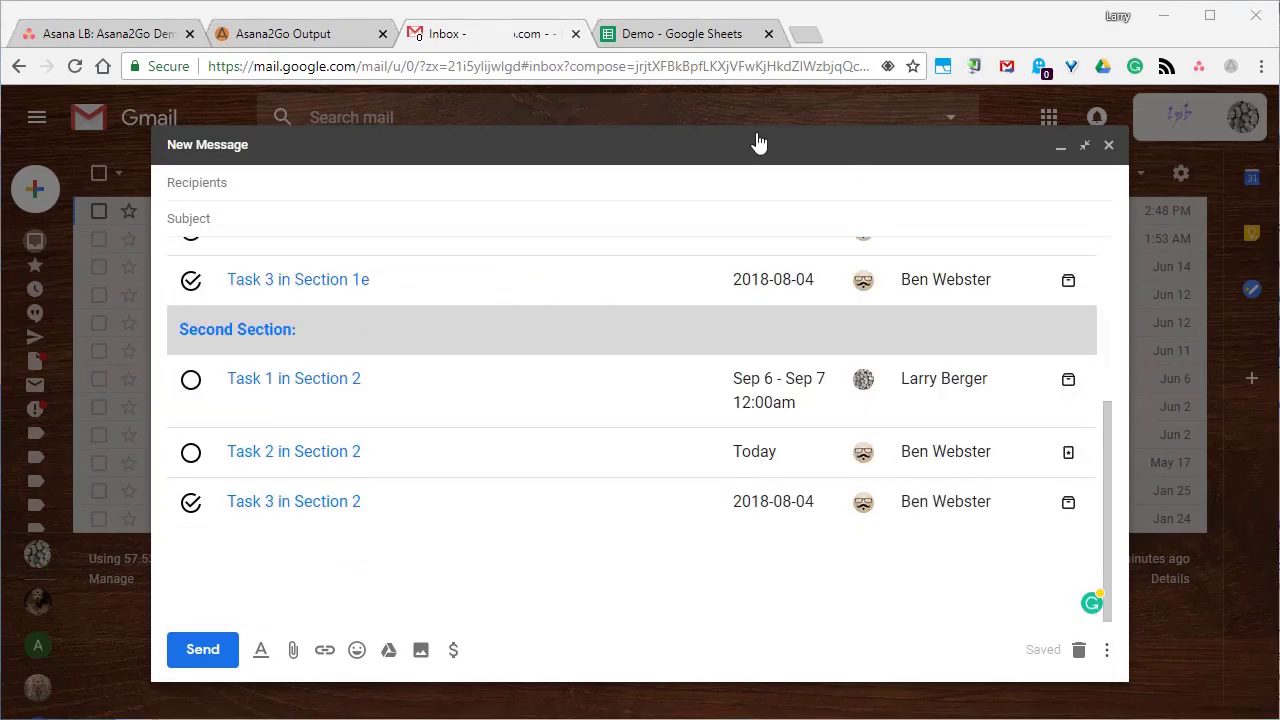
Return to the Asana project, preview the selected tasks for printing as Table - Basic with Asana2Go, and cancel the print.
click(104, 33)
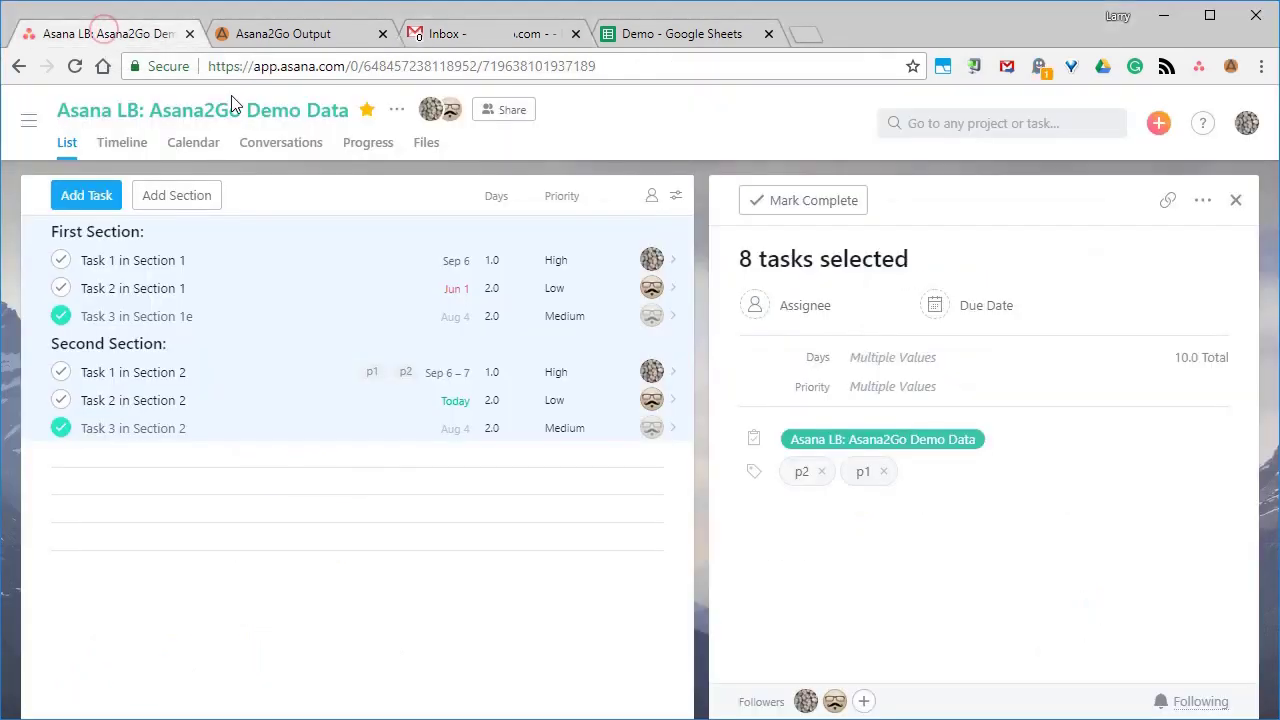
key(alt+shift+g)
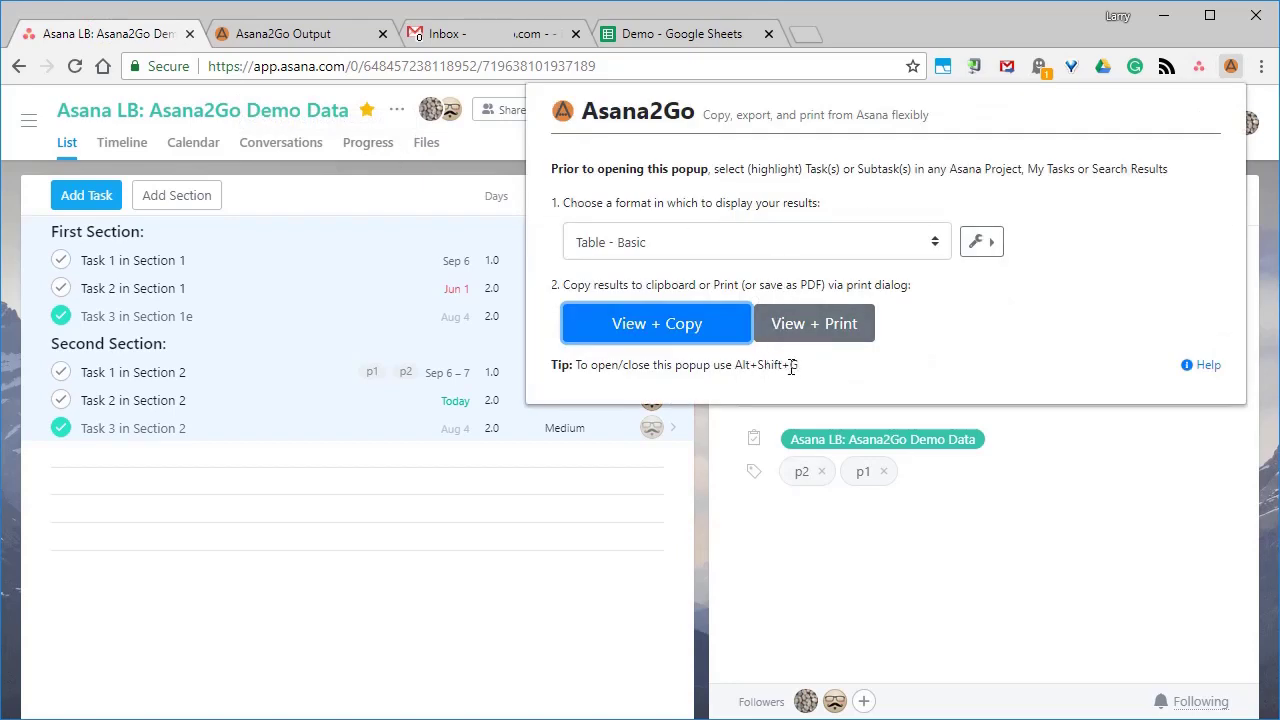
click(822, 329)
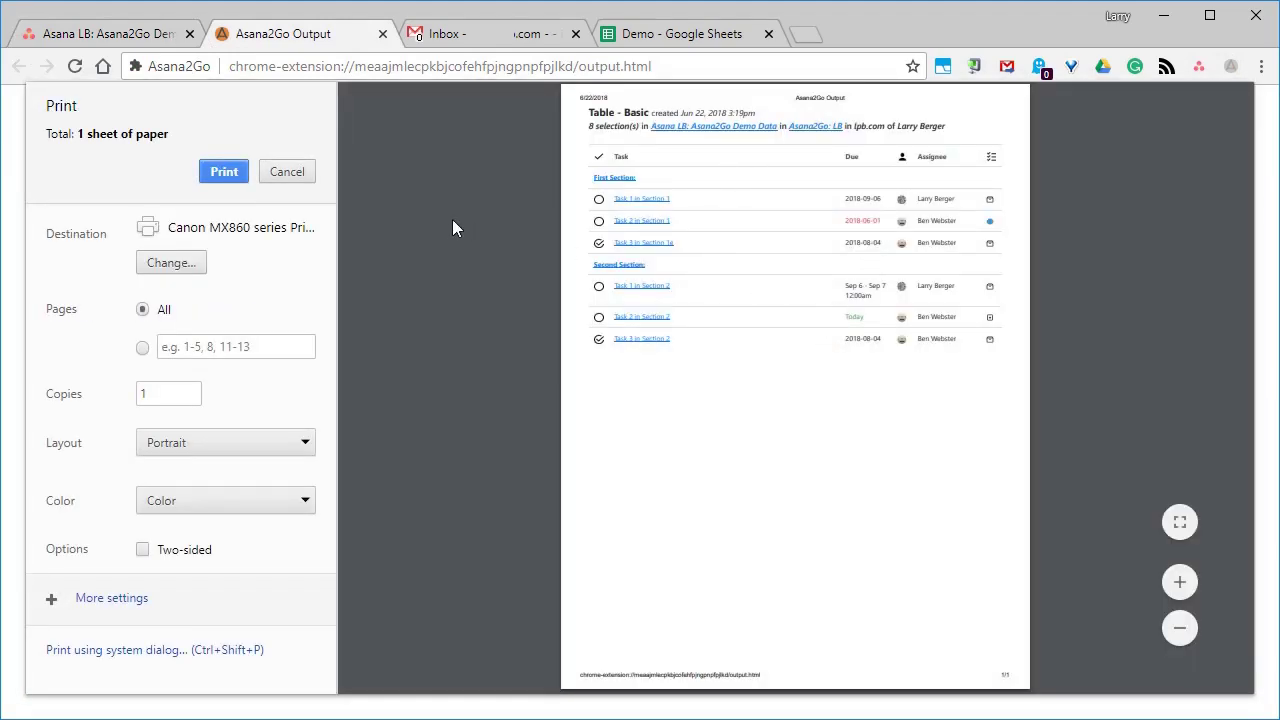
click(287, 171)
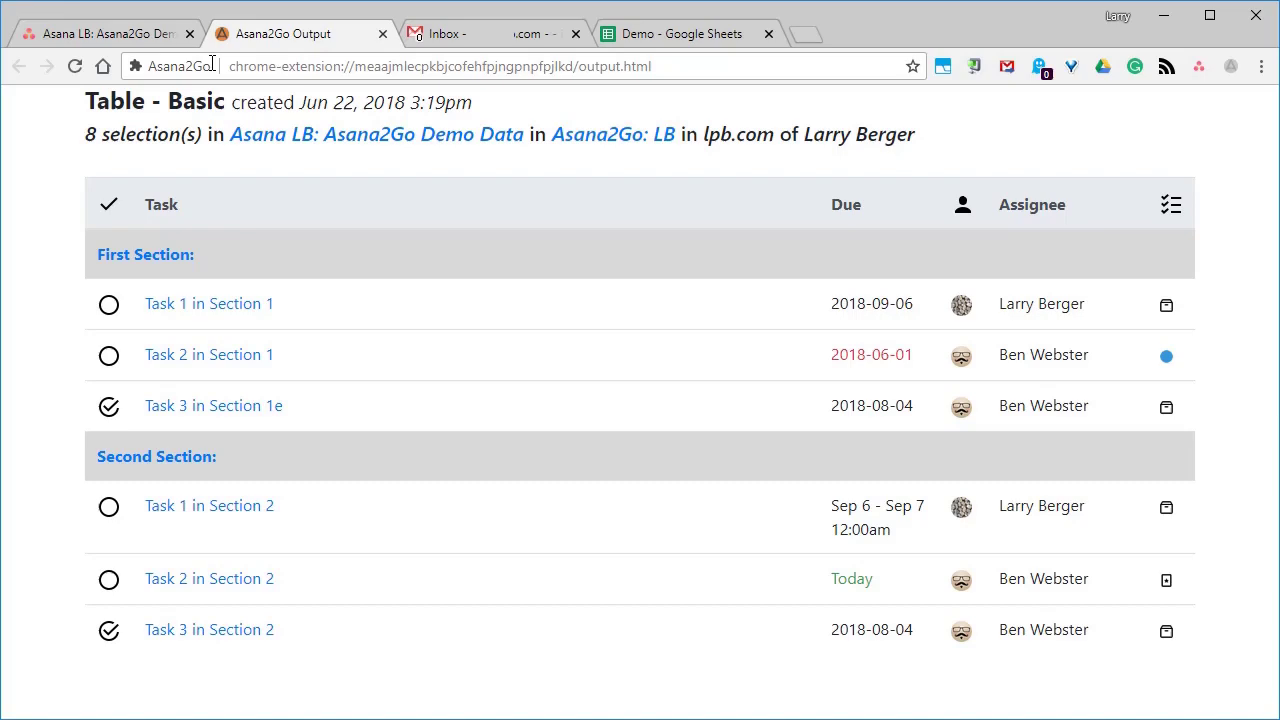
Select Tasks 1 through 3 of the First Section in Asana, and view and copy them in the Cards - Including Subtasks format.
click(137, 34)
click(237, 260)
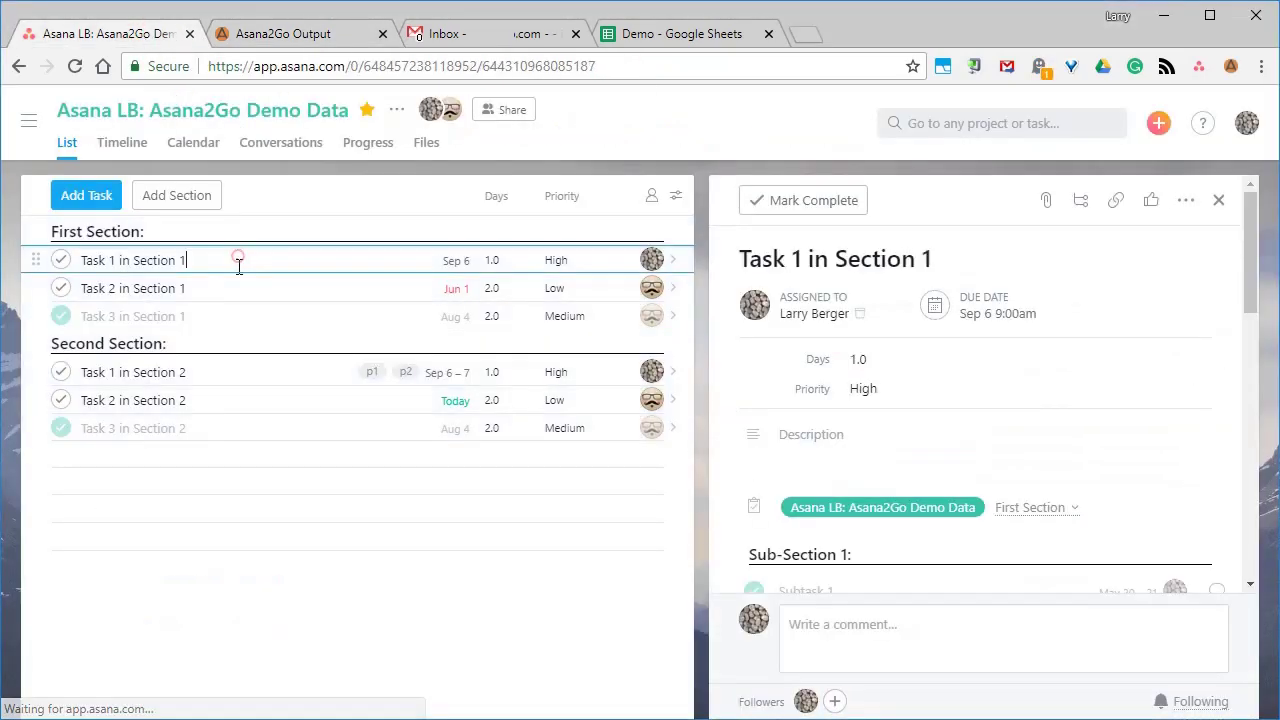
shift+click(219, 314)
key(alt+shift+e)
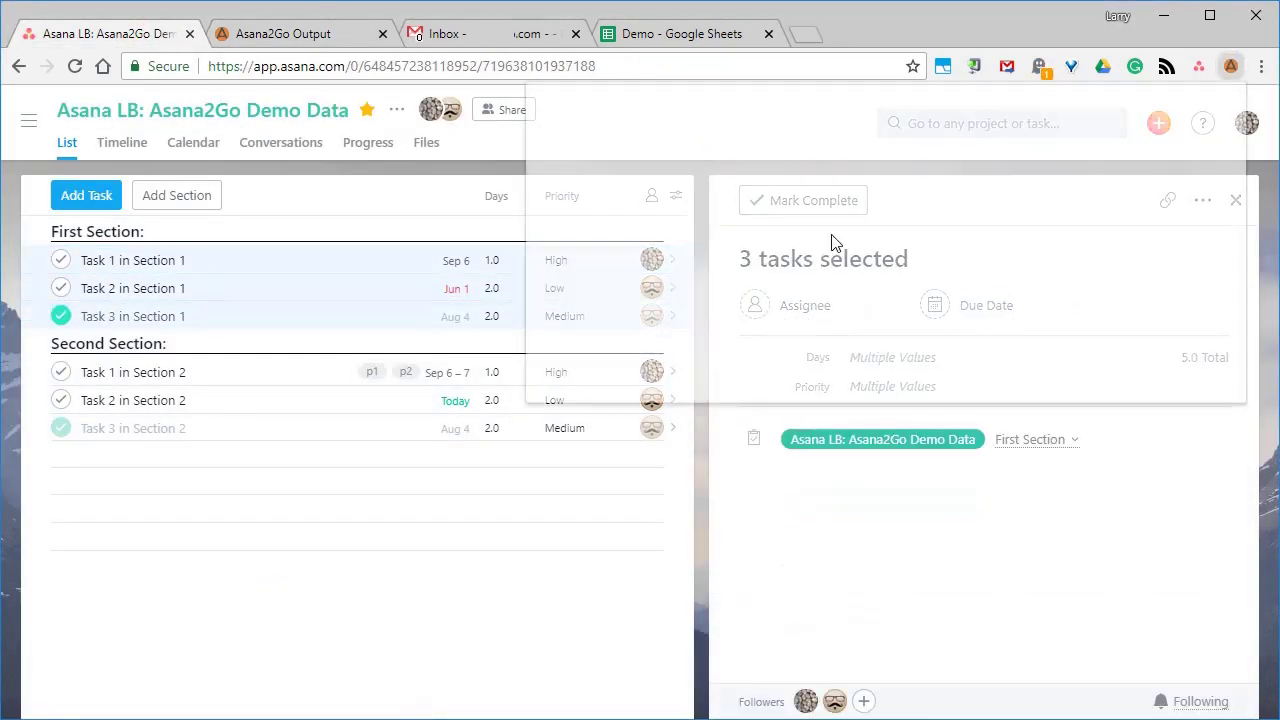
click(836, 228)
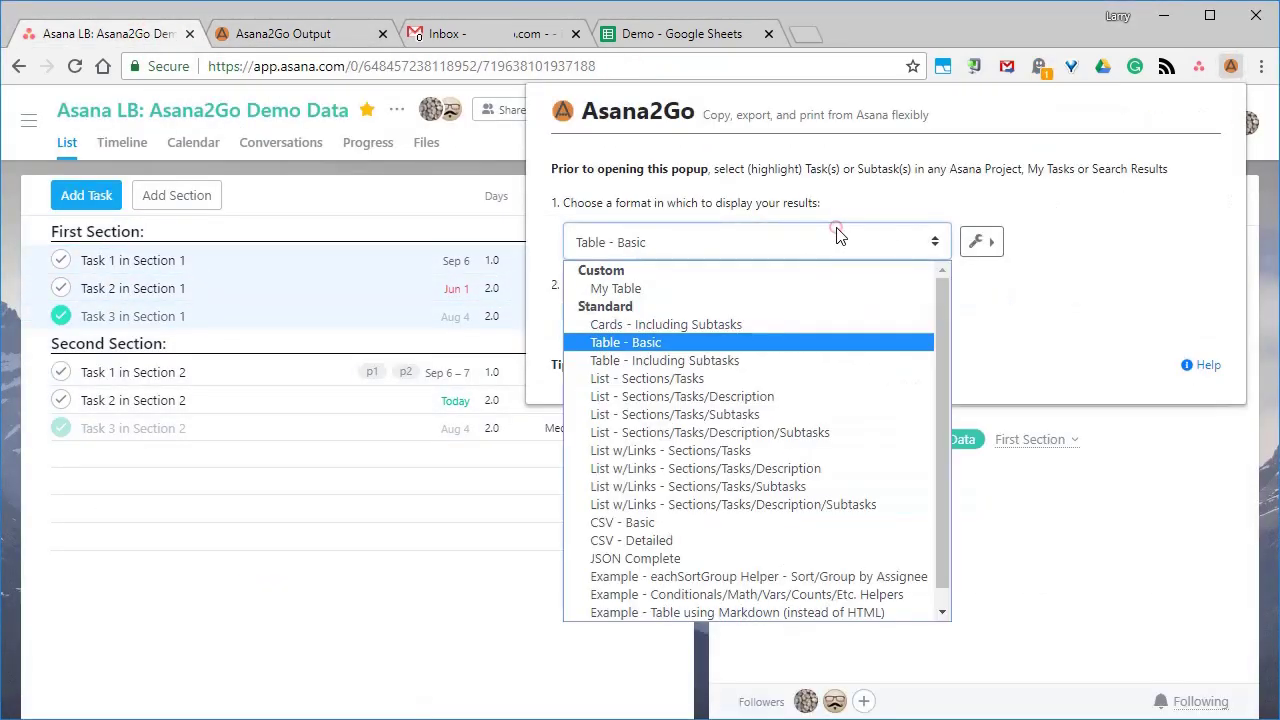
click(755, 324)
click(728, 323)
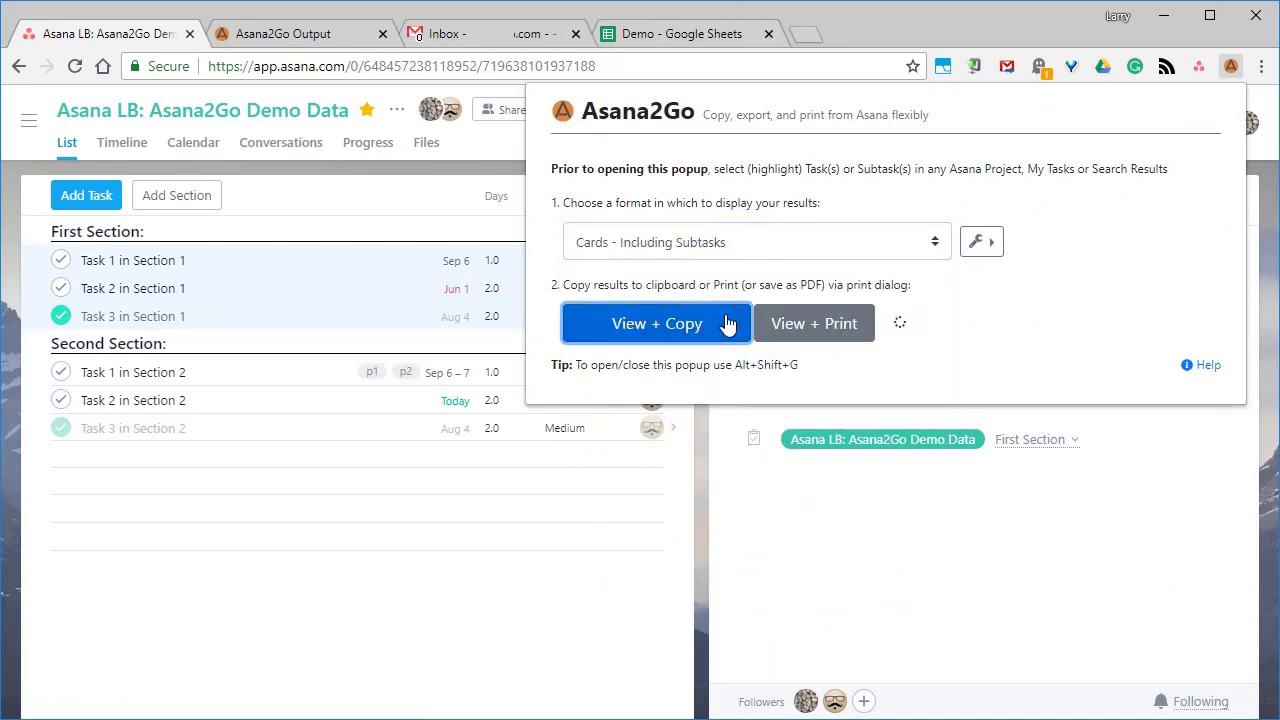
Zoom out until all three task cards fit side by side, and toggle the due date details on the Task 1 card.
key(ctrl+minus)
key(ctrl+minus)
key(ctrl+minus)
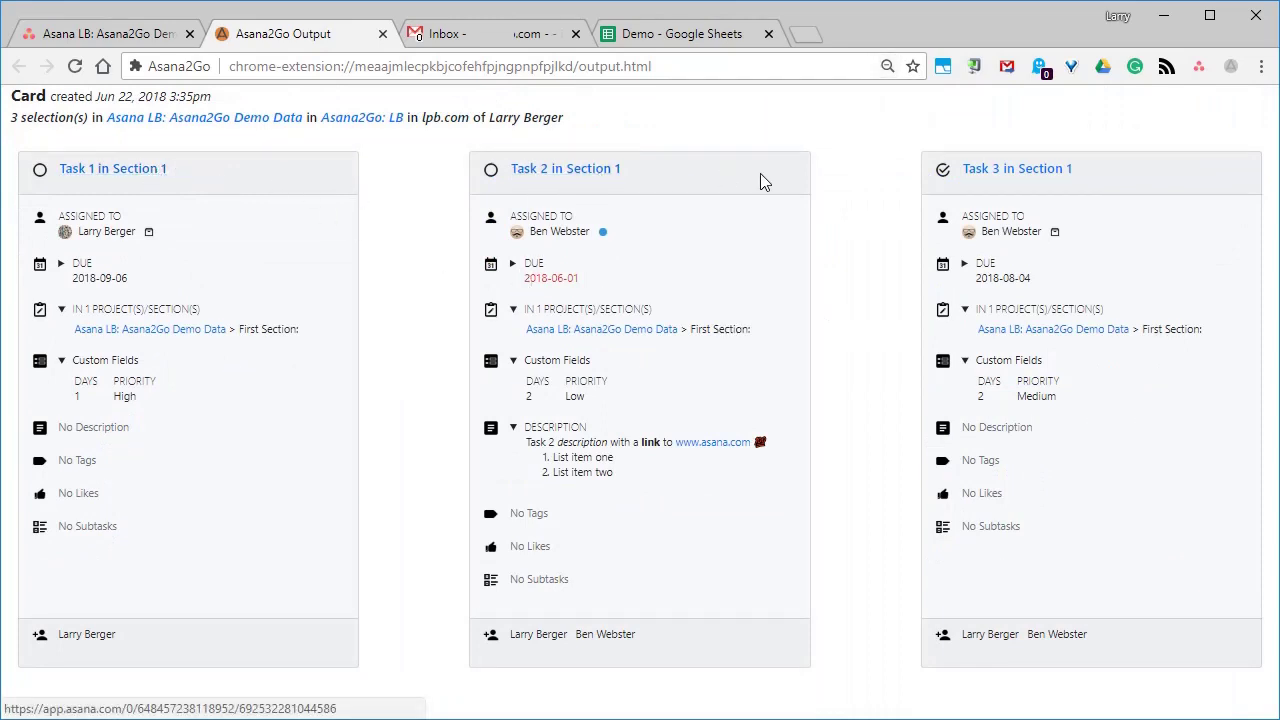
click(84, 264)
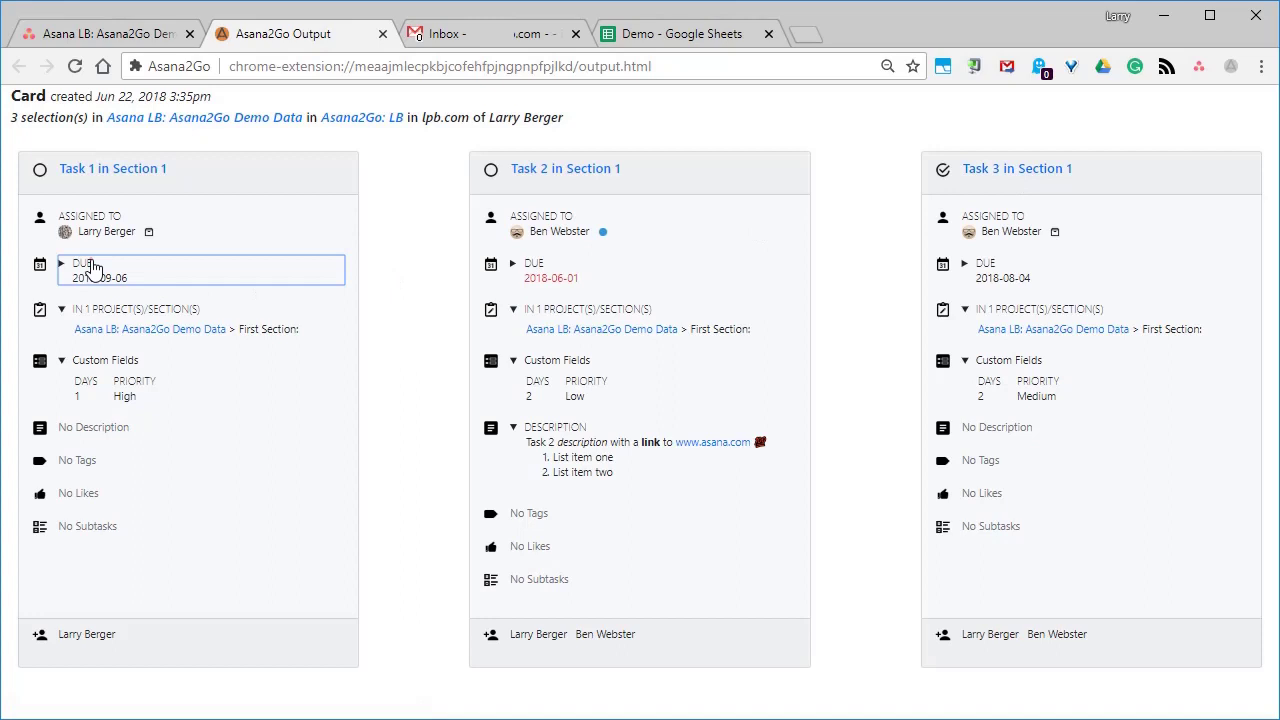
click(88, 266)
Return to Asana, open Task 1 in Section 1, and select its subtask list from Sub-Section 1 through Subtask 2.
click(145, 33)
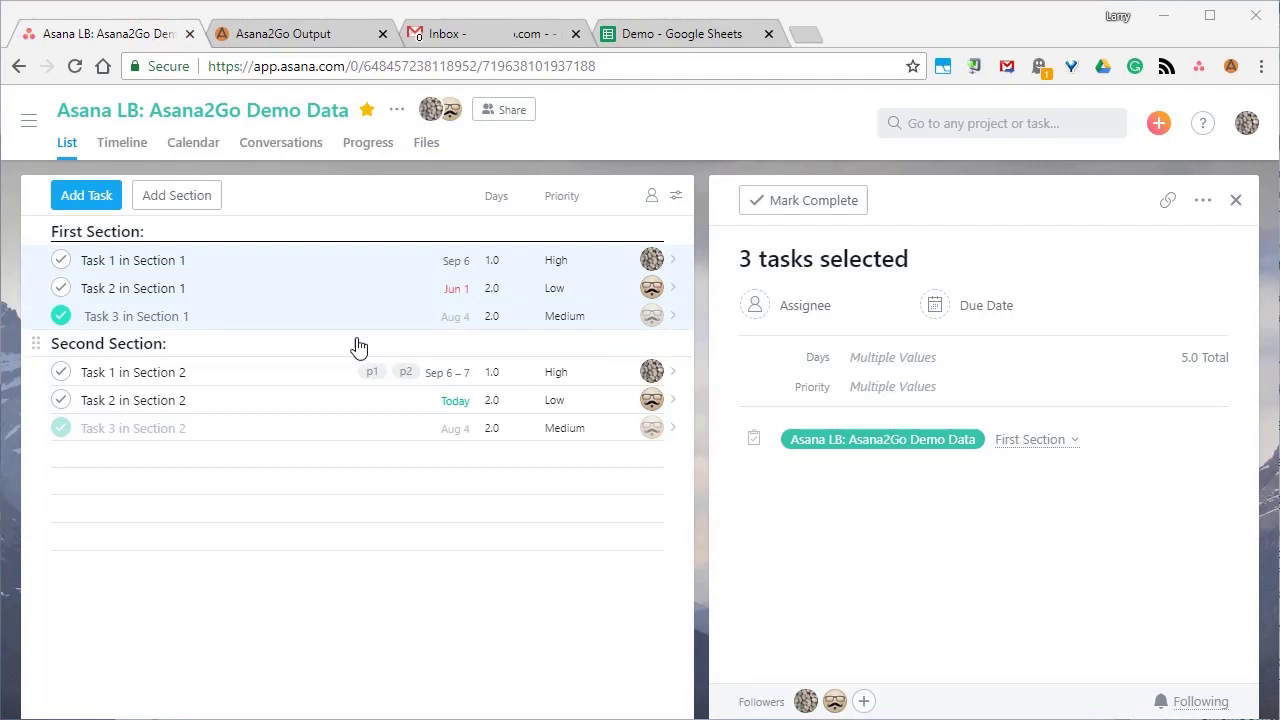
click(244, 260)
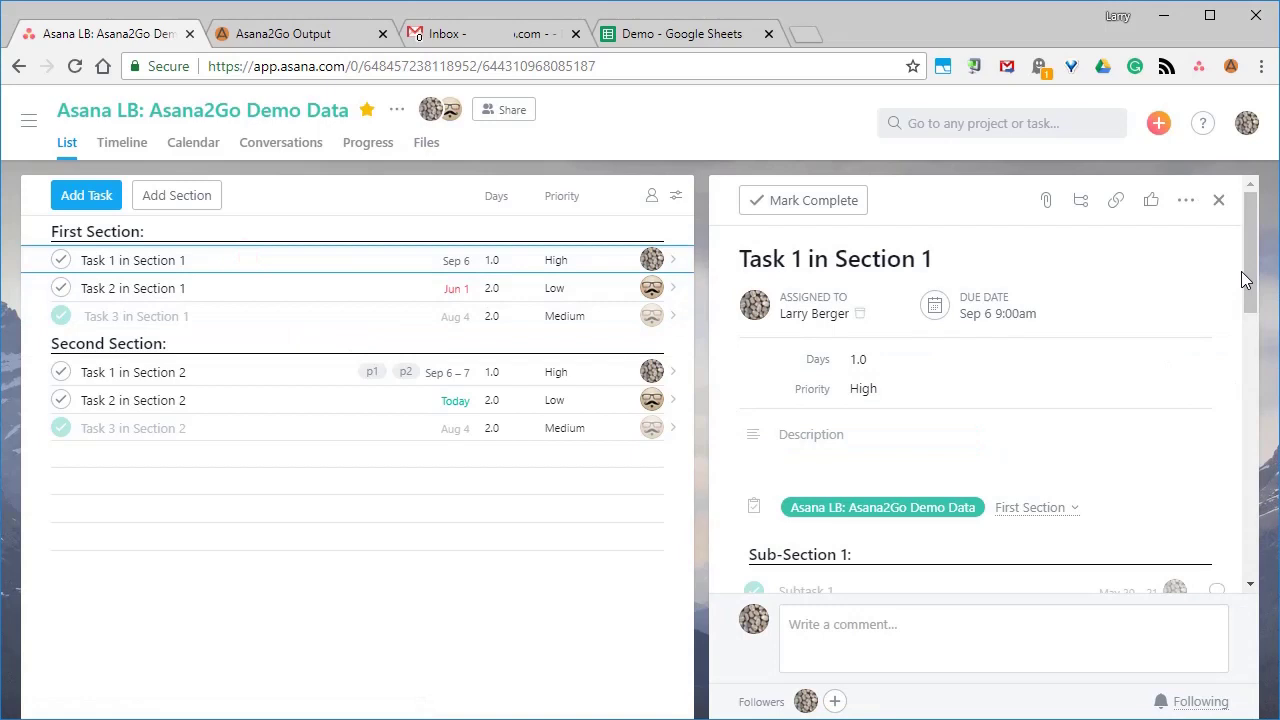
drag(1249, 272, 1249, 370)
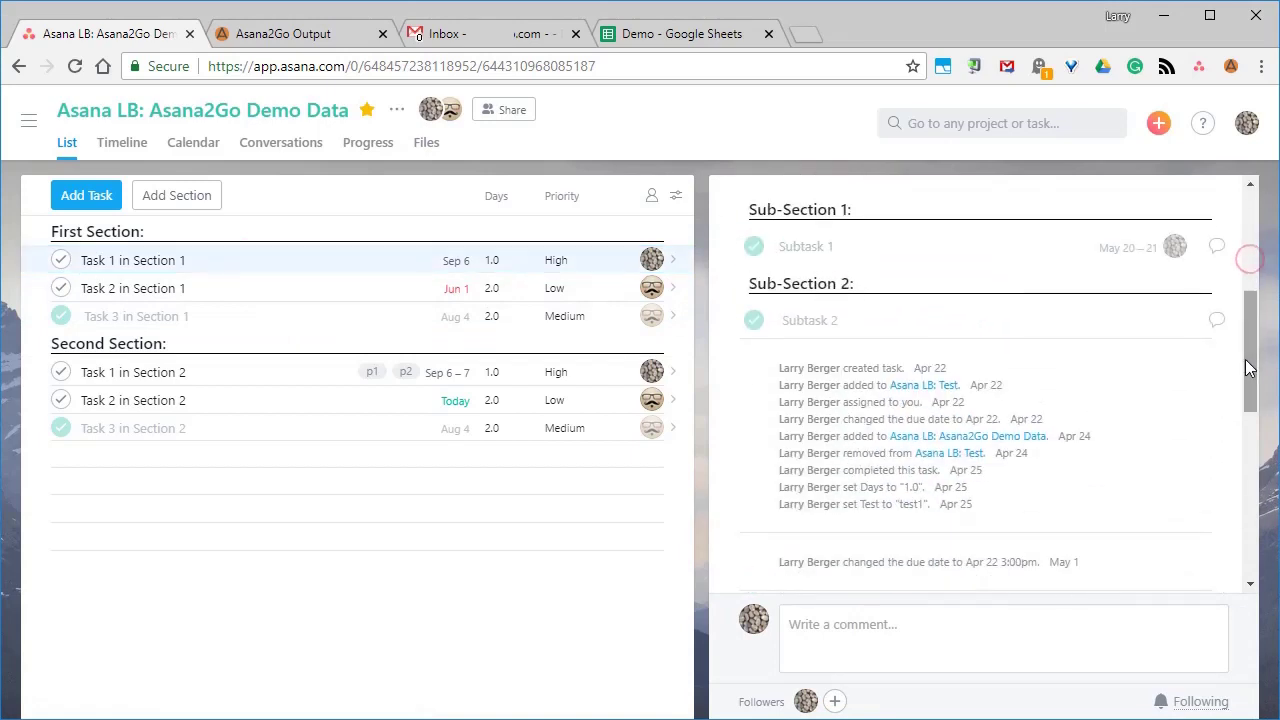
click(897, 211)
shift+click(901, 318)
View and copy the selected subtasks with Asana2Go in the Sections/Tasks/Description/Subtasks list format.
key(alt+shift+g)
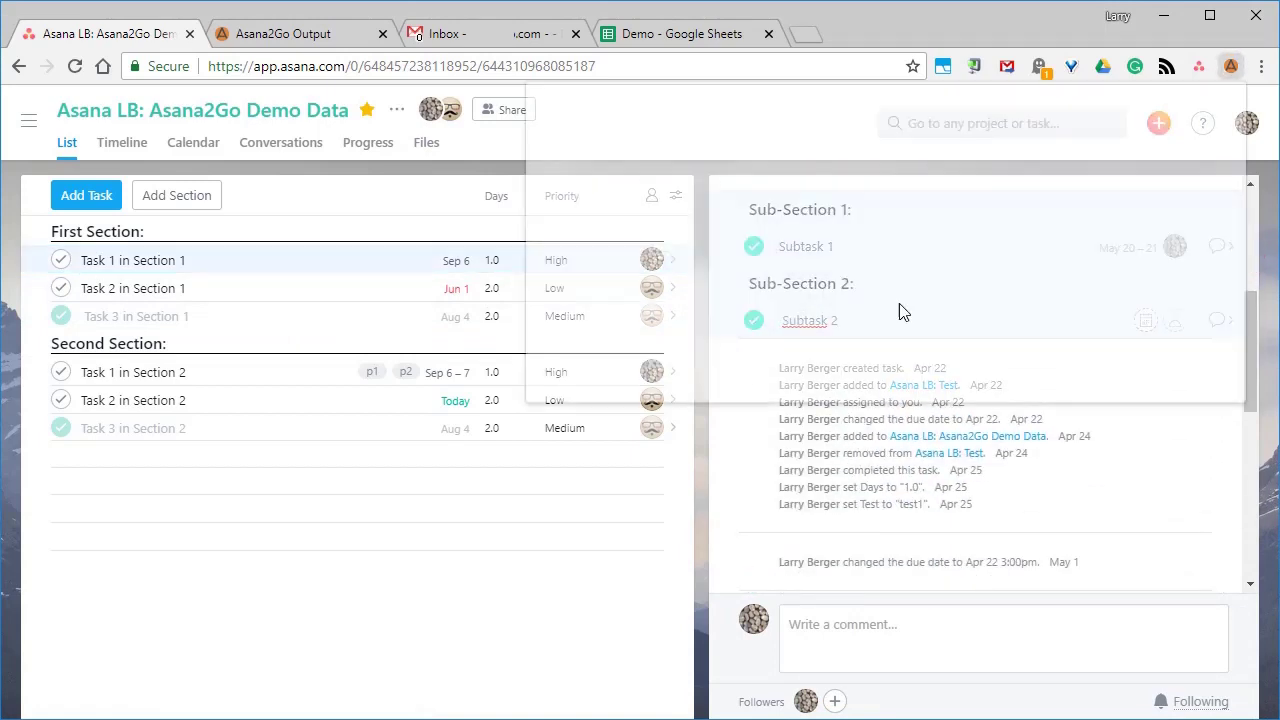
click(728, 252)
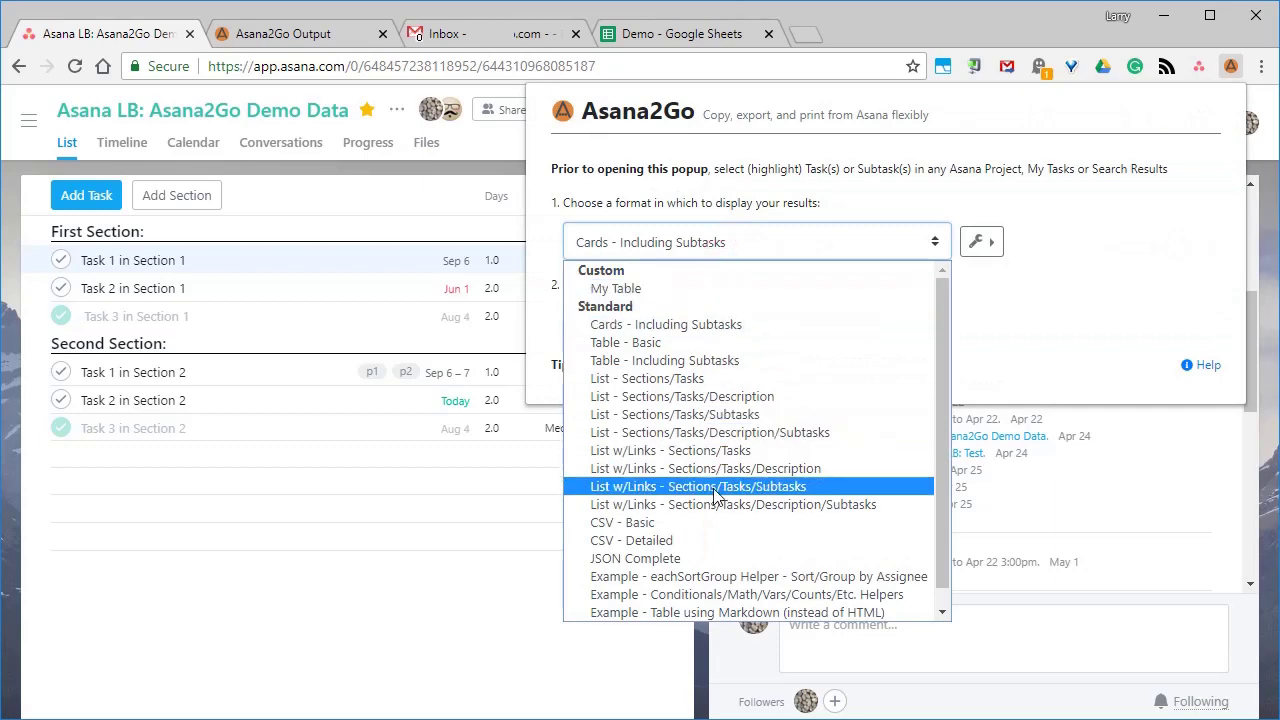
click(705, 423)
click(702, 338)
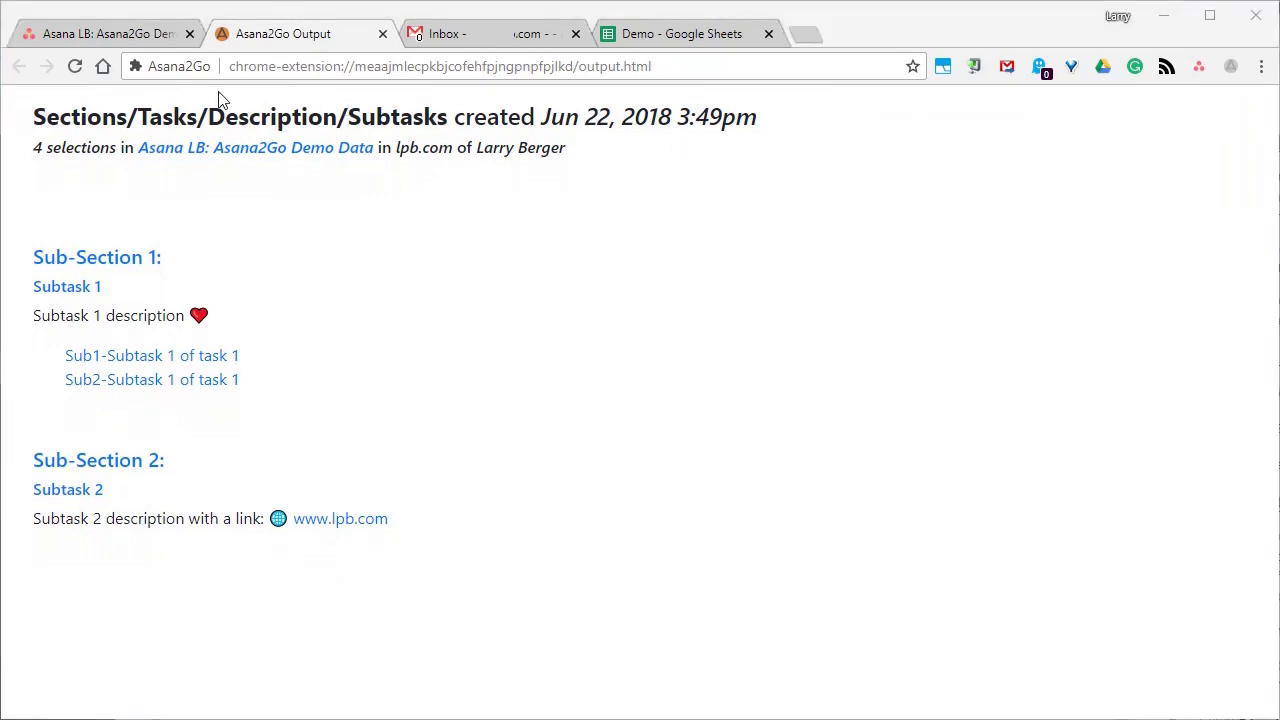
Return to Asana, select Tasks 1 through 3 of the First Section, and view and copy them in the CSV - Basic format.
click(131, 30)
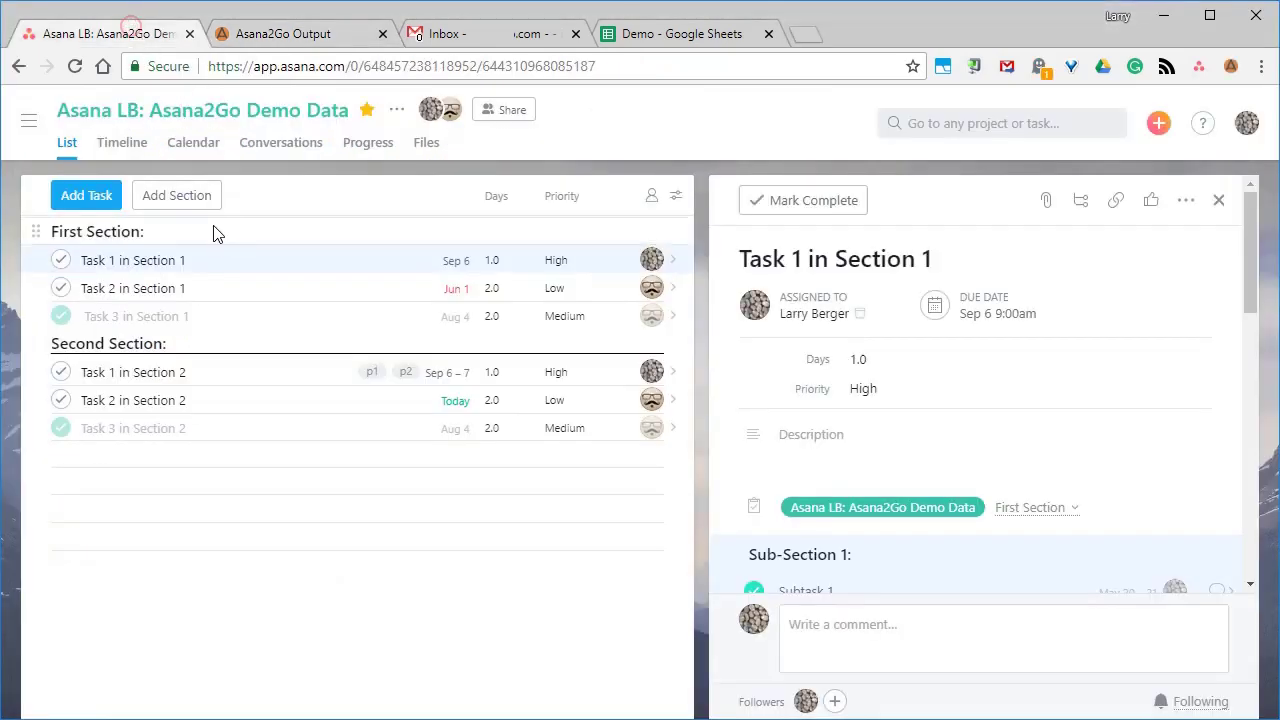
shift+click(216, 322)
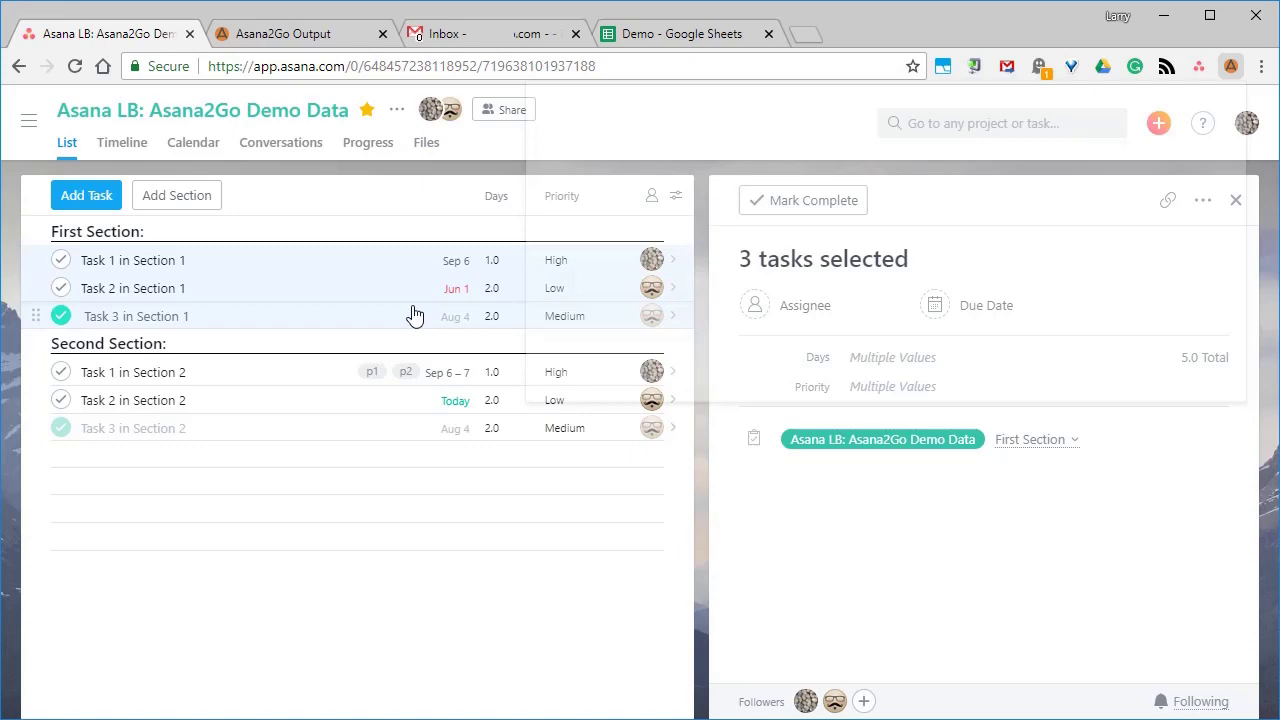
key(alt+shift+3)
click(716, 240)
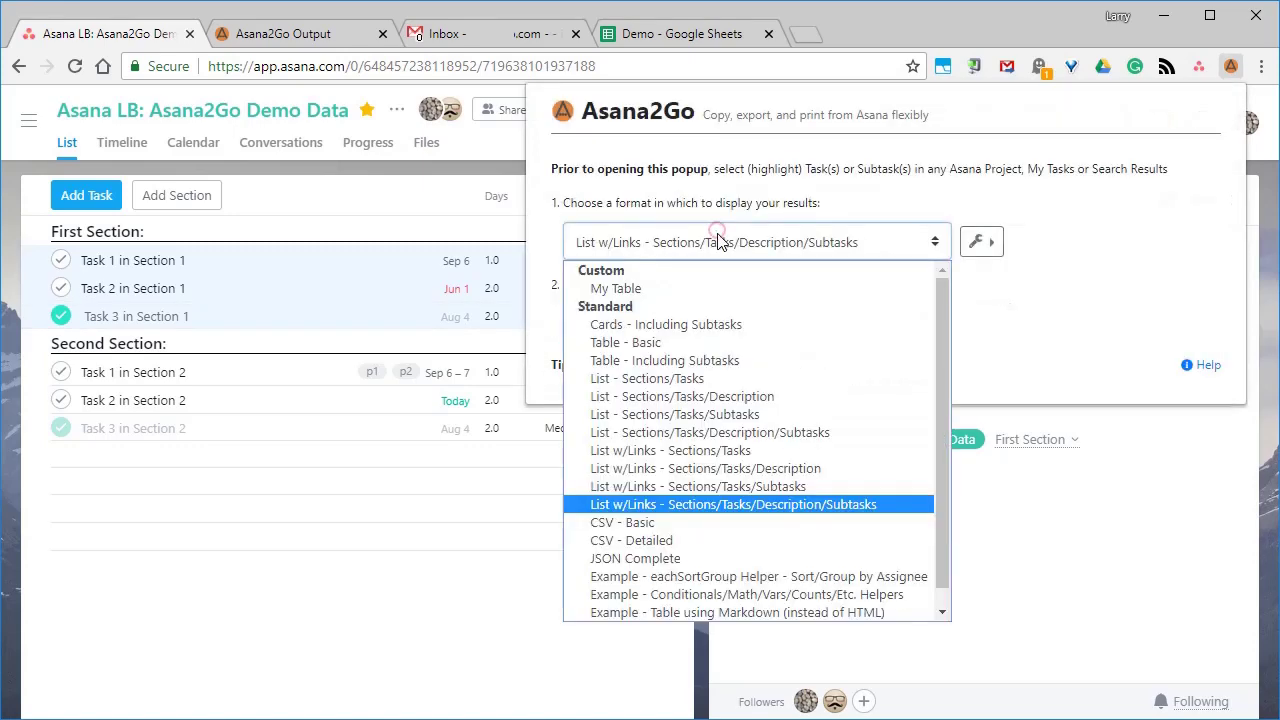
click(716, 522)
click(705, 330)
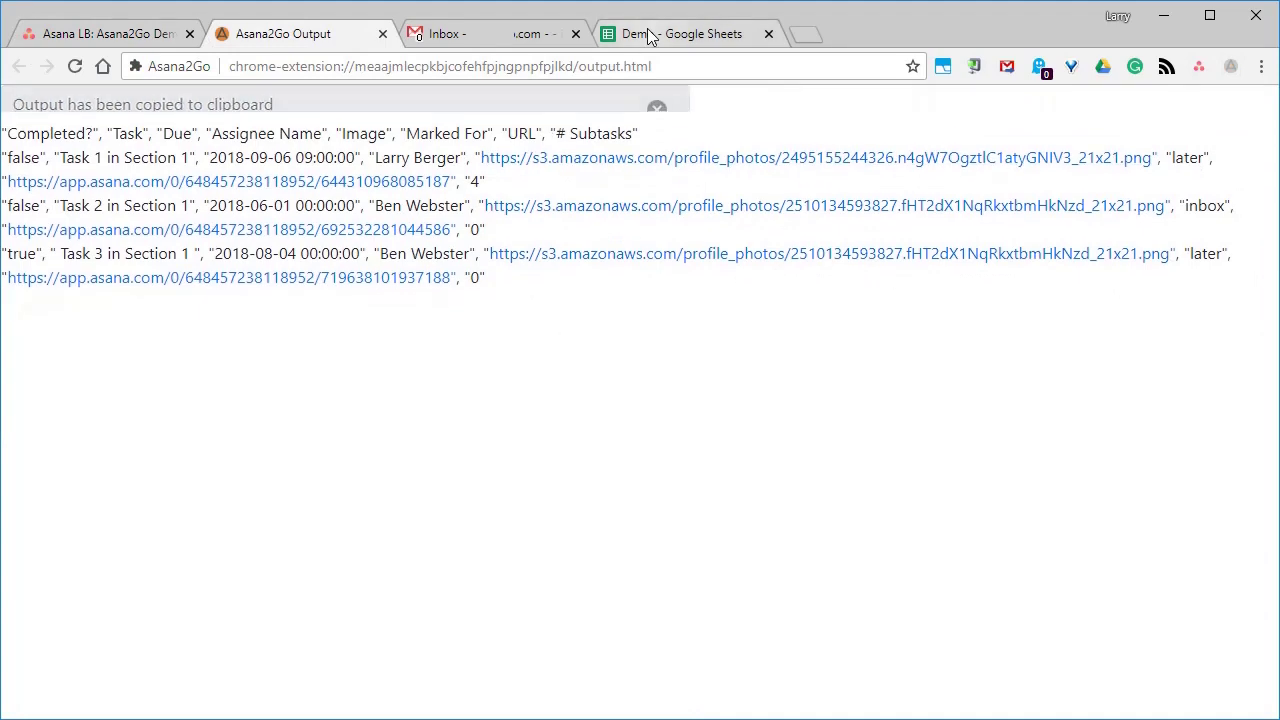
Paste the copied CSV output into cell A1 of the Demo Google Sheet and split the text to columns.
click(648, 37)
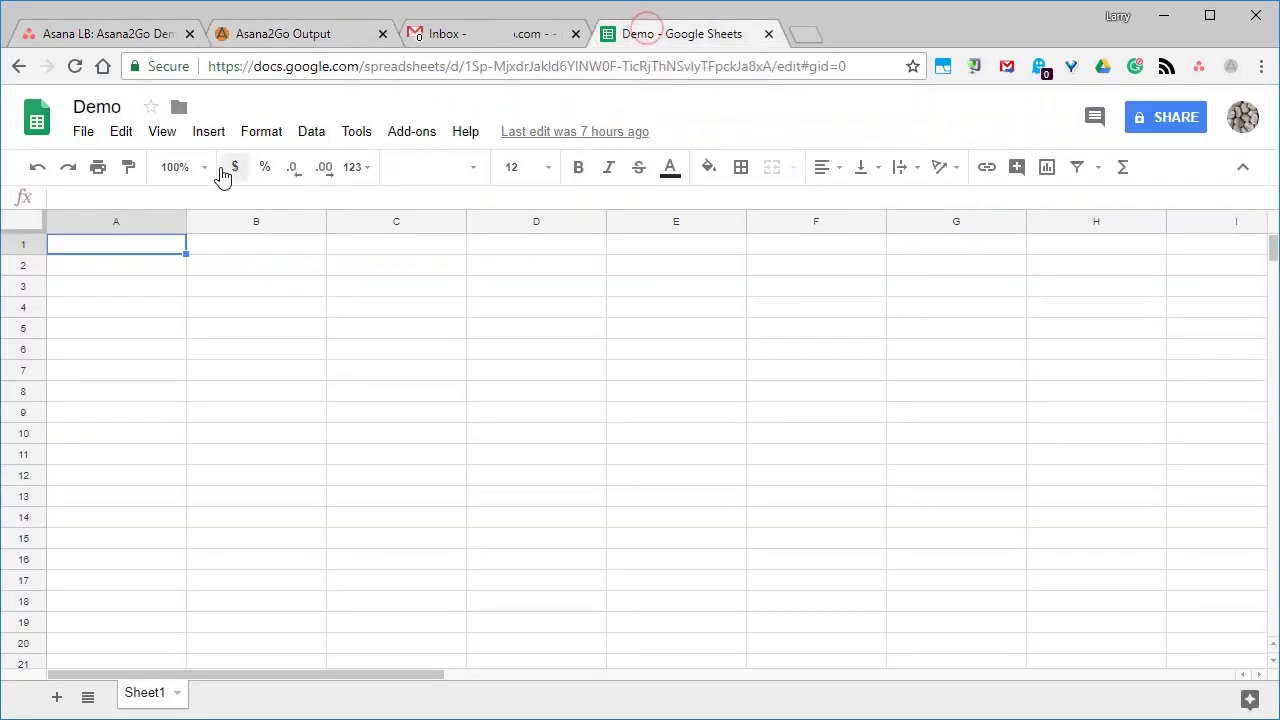
key(ctrl+v)
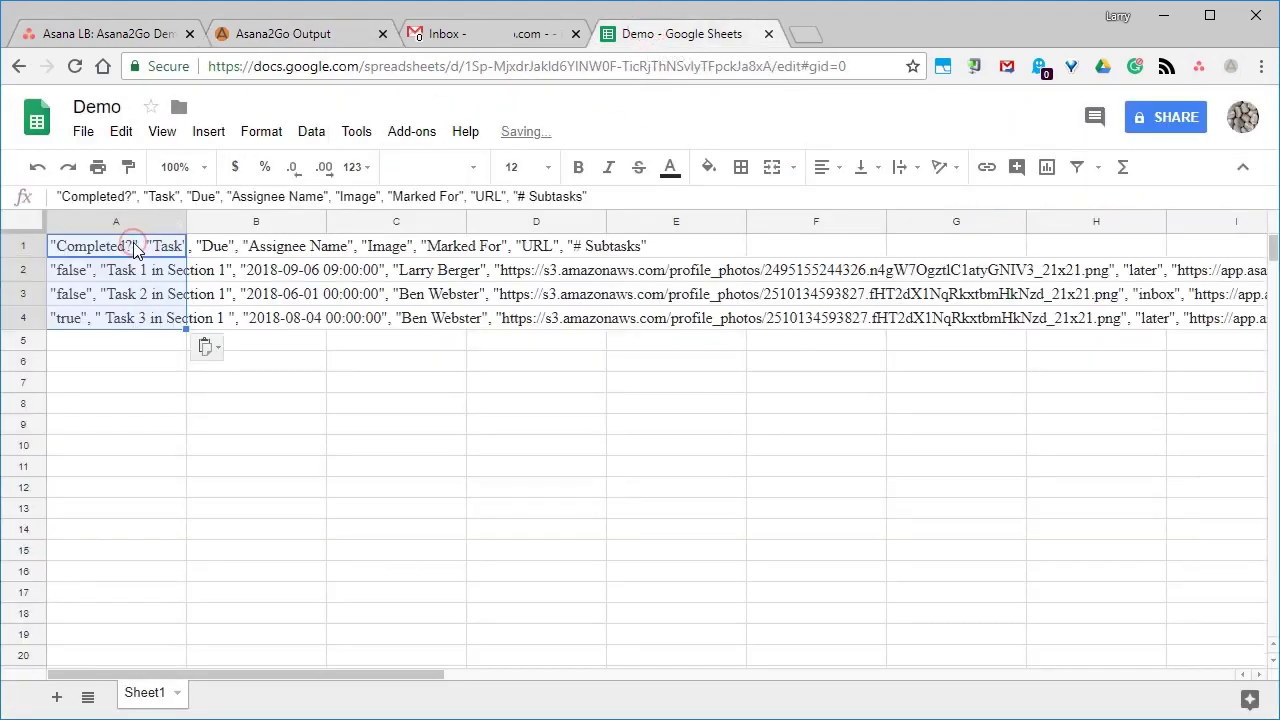
click(208, 346)
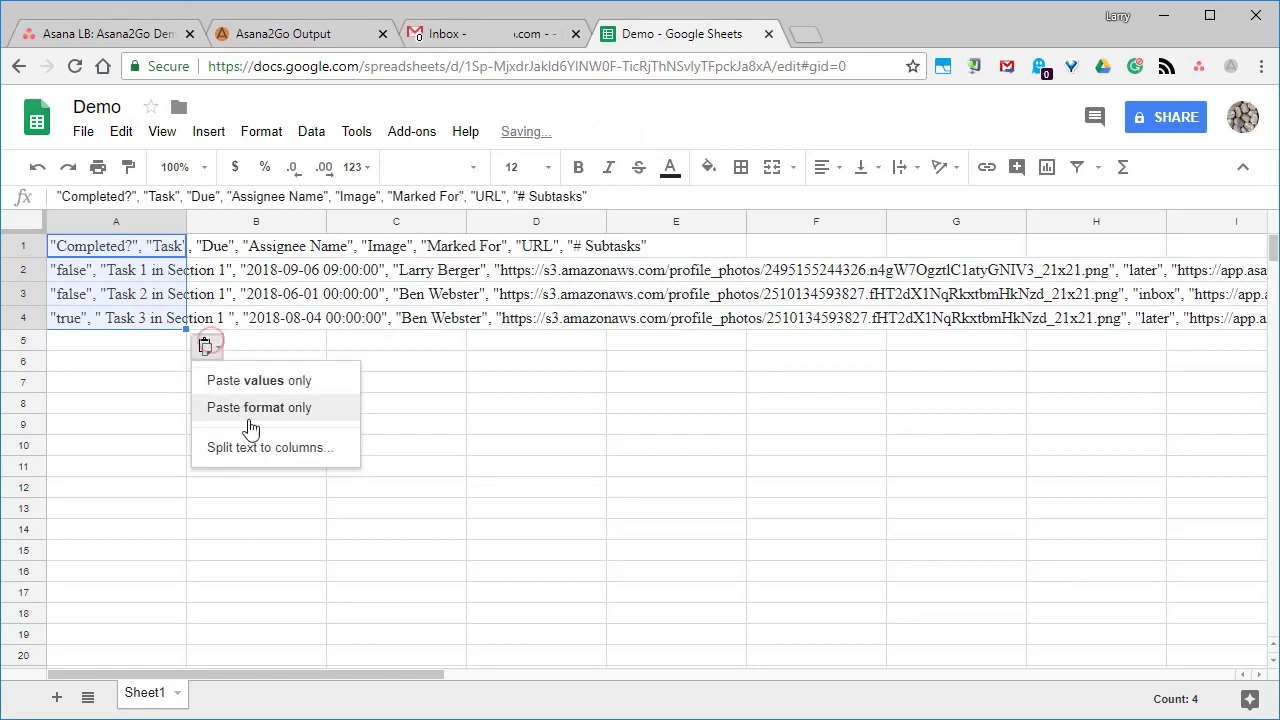
click(222, 448)
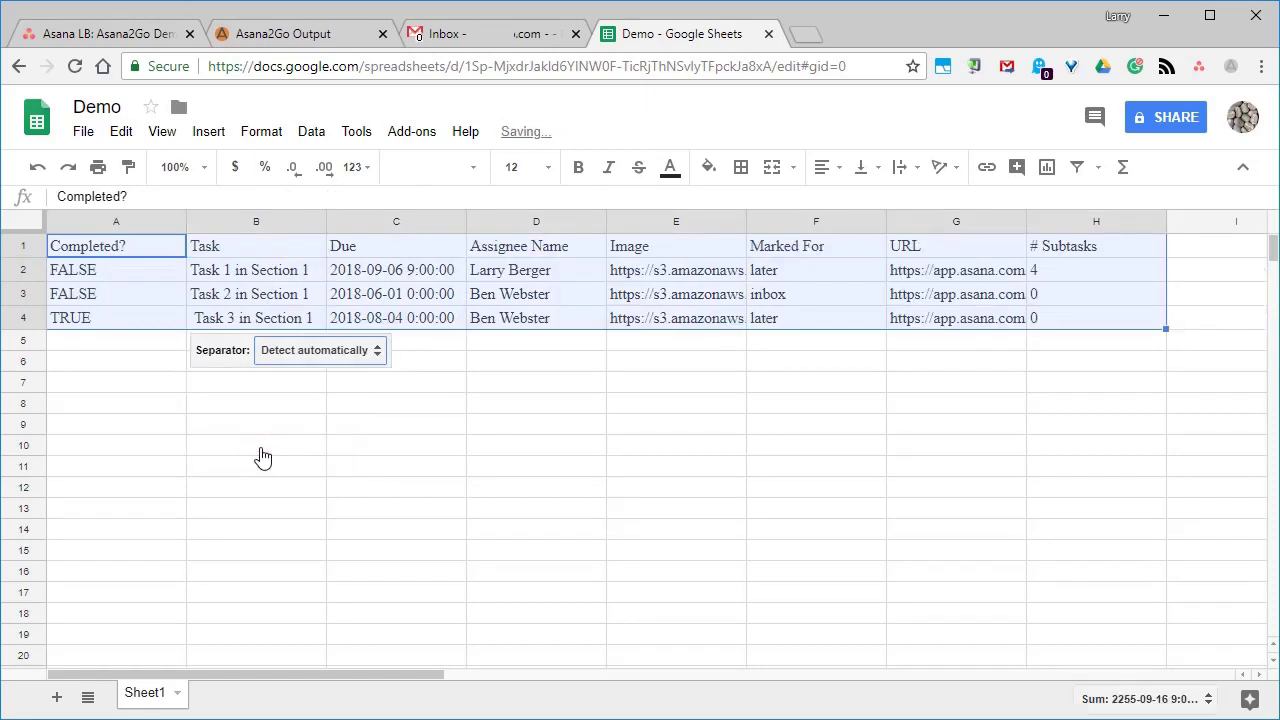
Return to Asana and duplicate the CSV - Basic format in Asana2Go under the name My CSV - Basic.
click(137, 40)
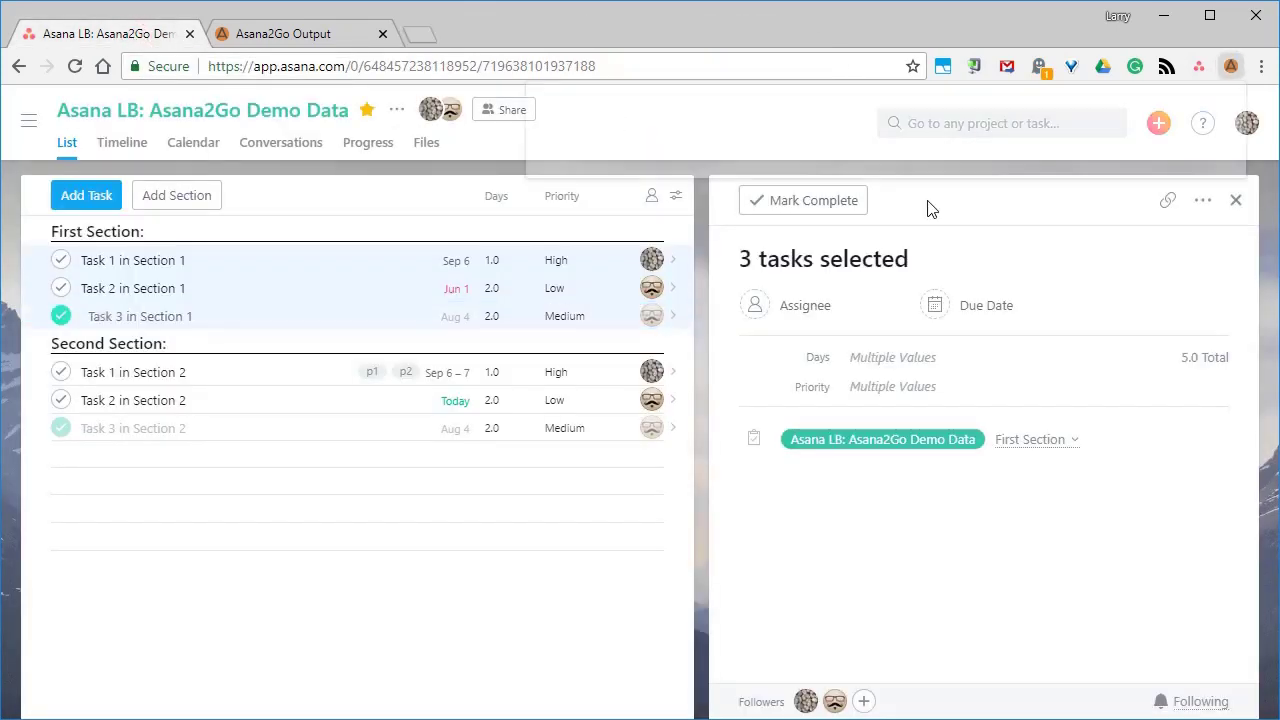
key(alt+shift+g)
click(936, 236)
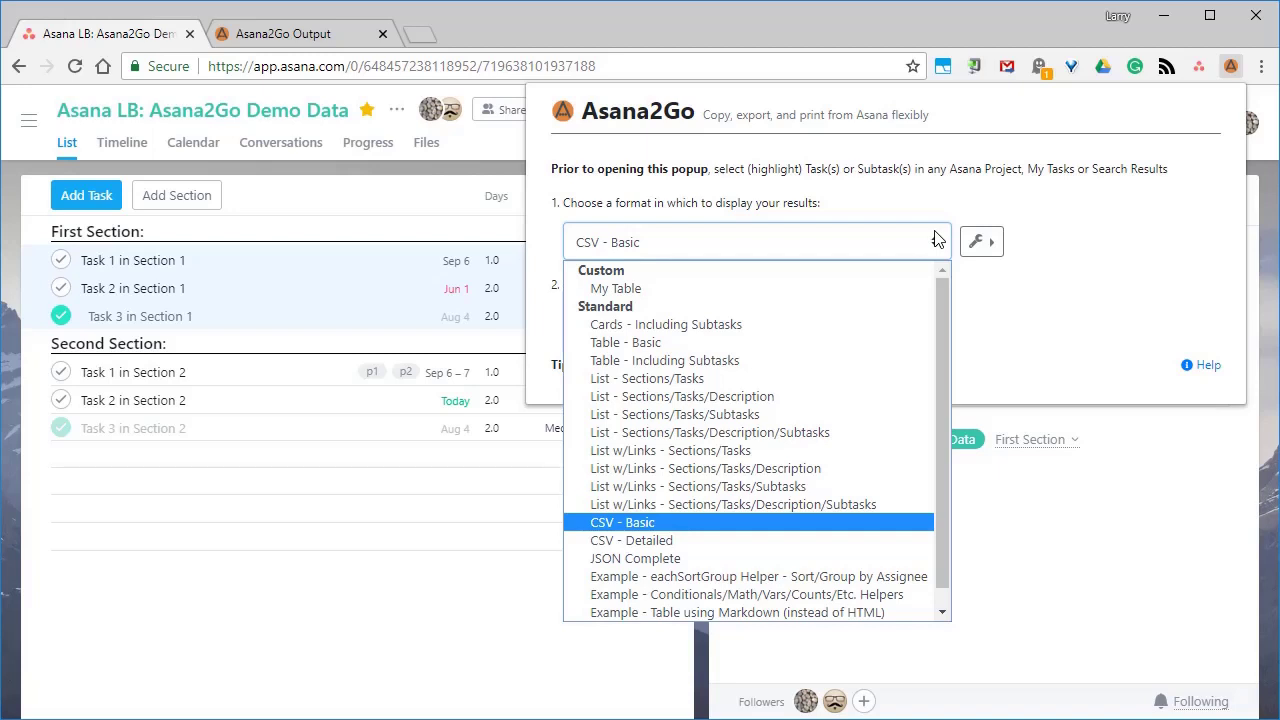
click(967, 200)
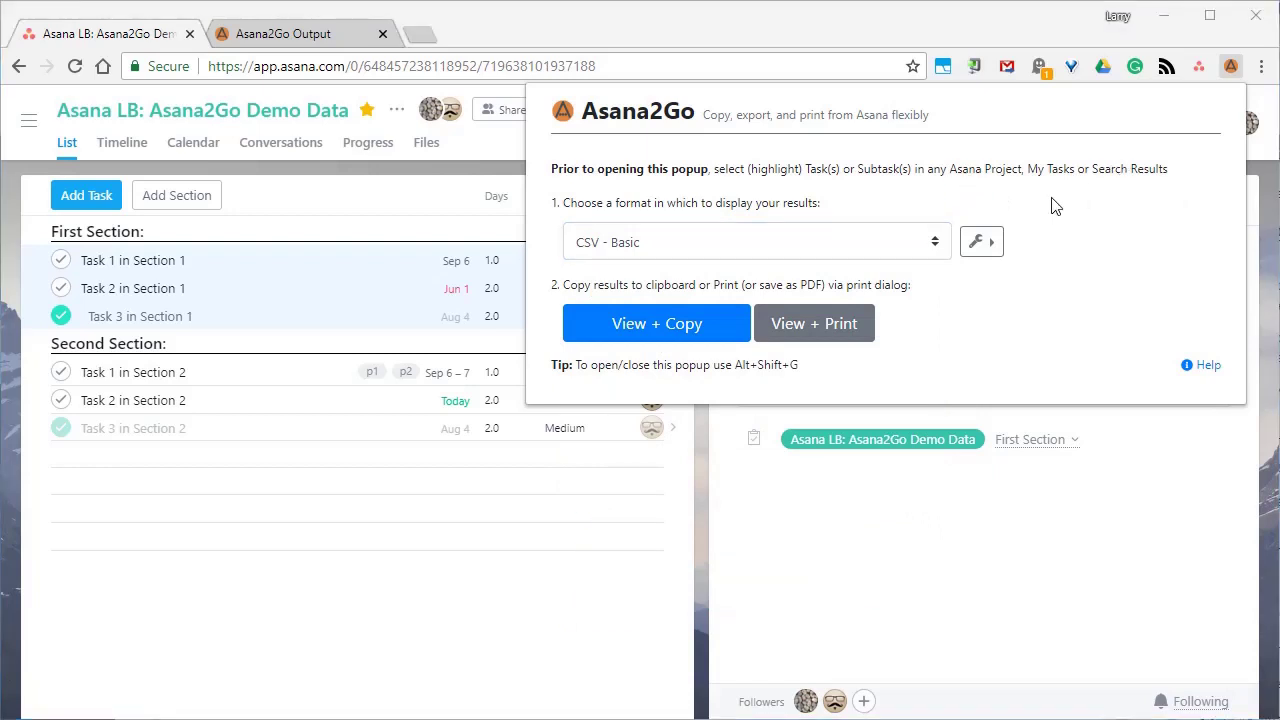
click(979, 244)
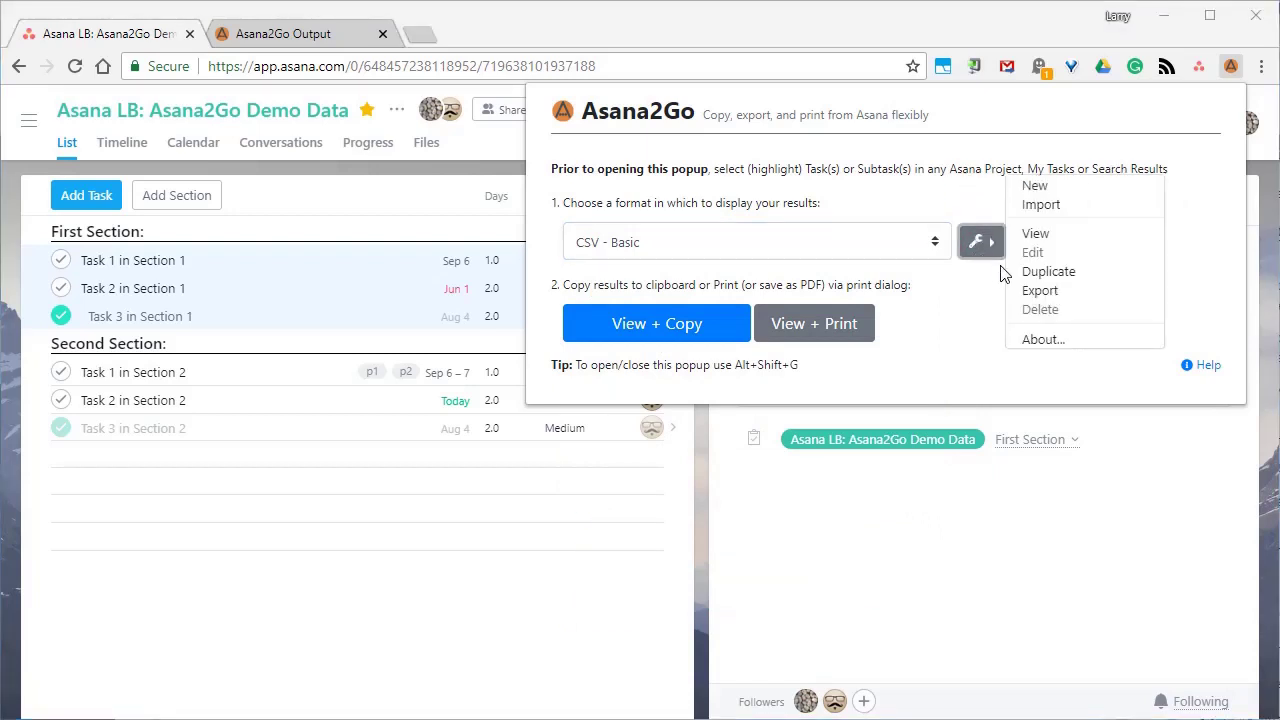
click(1056, 271)
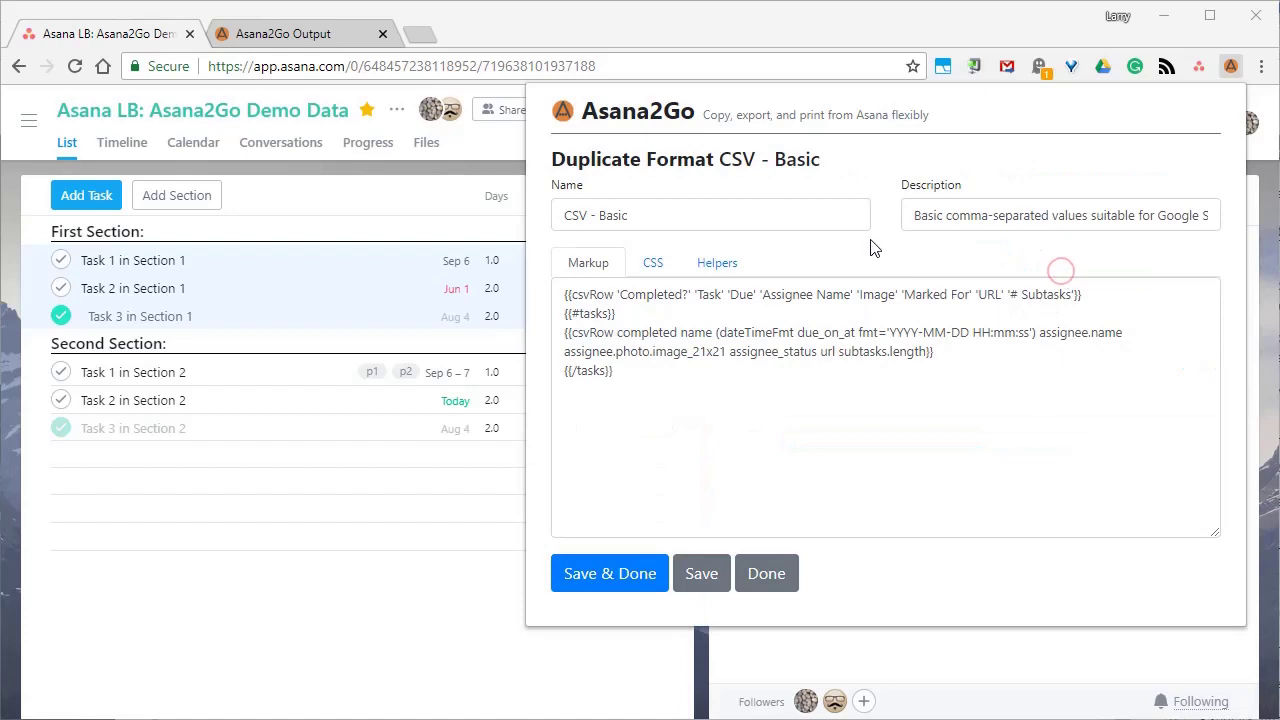
click(567, 215)
text(My)
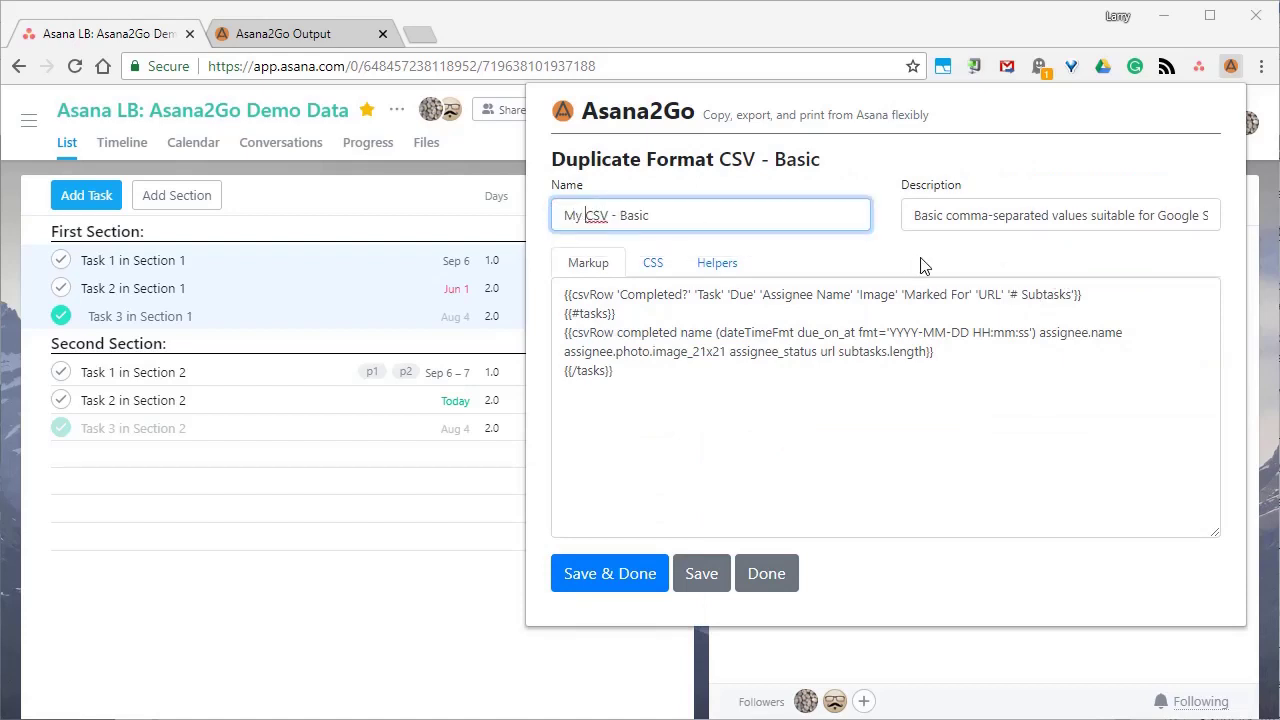
Move the '# Subtasks' header to the first column of the header csvRow, before 'Completed?'.
click(1069, 294)
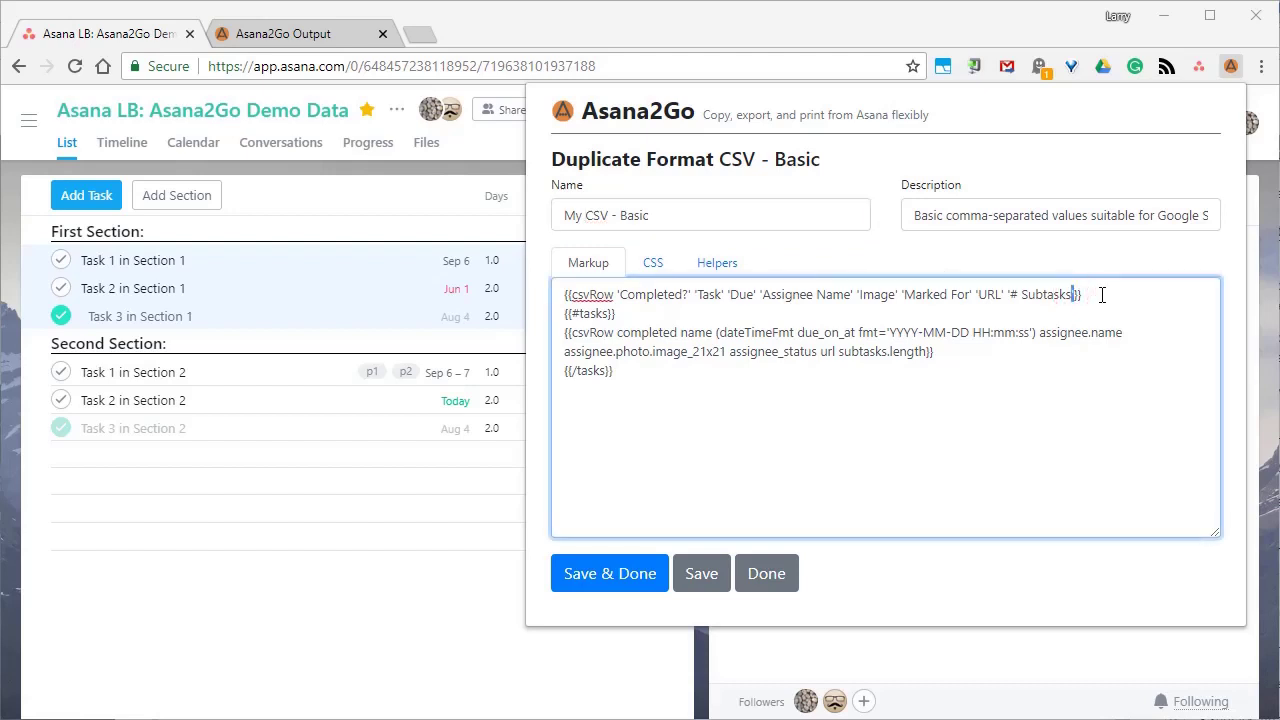
key(shift+Left)
key(shift+Left)
key(shift+Left)
key(shift+Left)
key(shift+Left)
key(shift+Left)
key(shift+Left)
key(shift+Left)
key(shift+Left)
key(shift+Left)
key(shift+Left)
key(BackSpace)
text('# Subtasks')
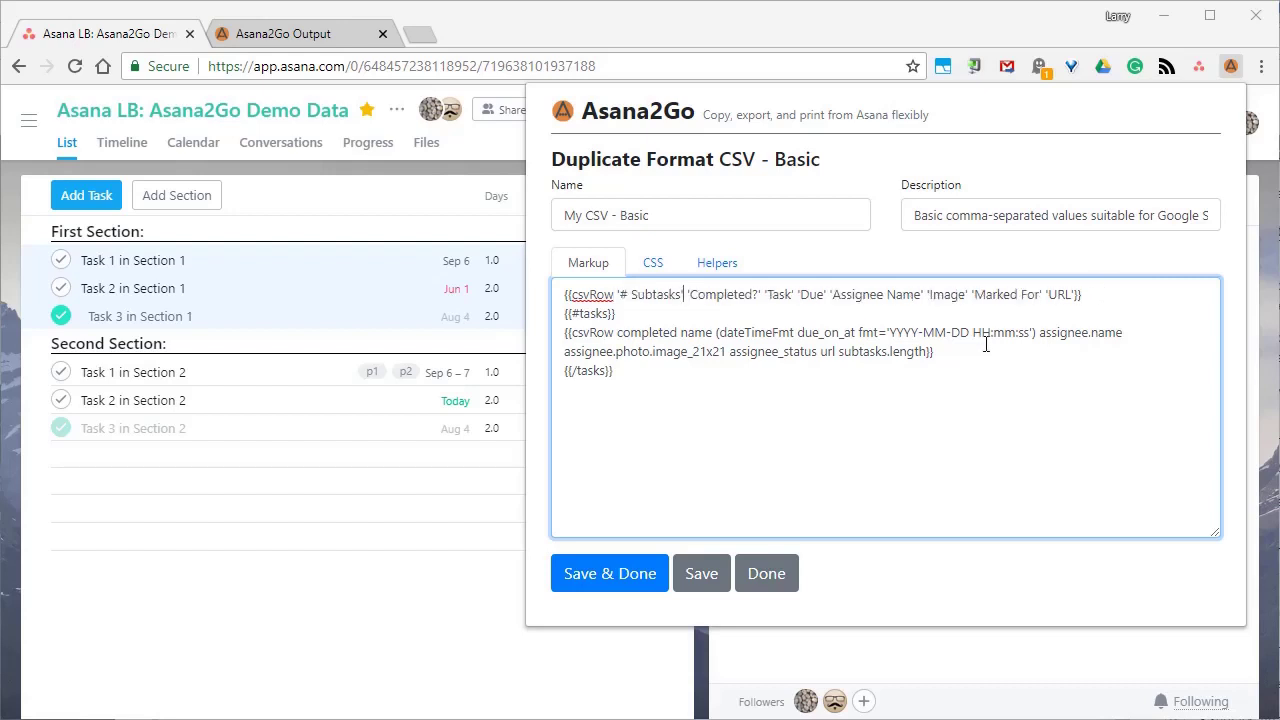
Move subtasks.length to the first value of the csvRow inside the tasks loop, before completed.
click(927, 353)
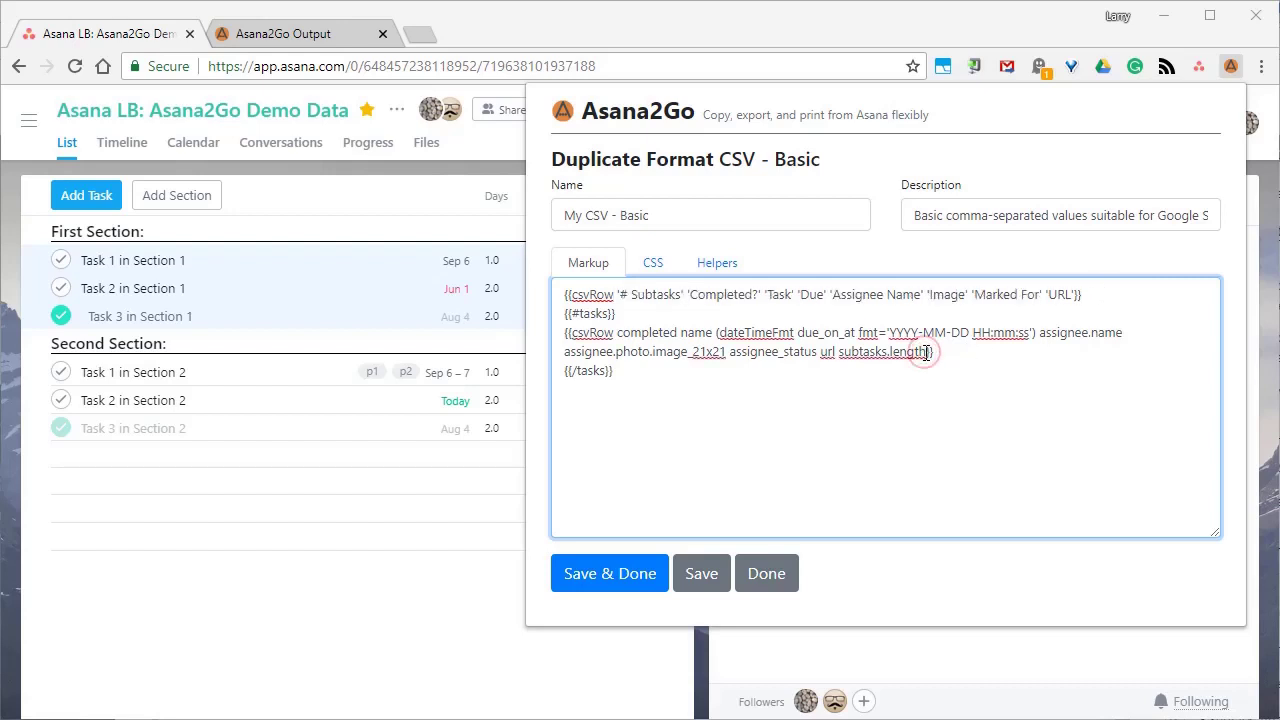
key(shift+Left)
key(shift+Left)
key(shift+Left)
key(shift+Left)
key(shift+Left)
key(shift+Left)
key(shift+Left)
key(shift+Left)
key(shift+Left)
key(shift+Left)
key(shift+Left)
key(shift+Left)
key(shift+Left)
key(shift+Left)
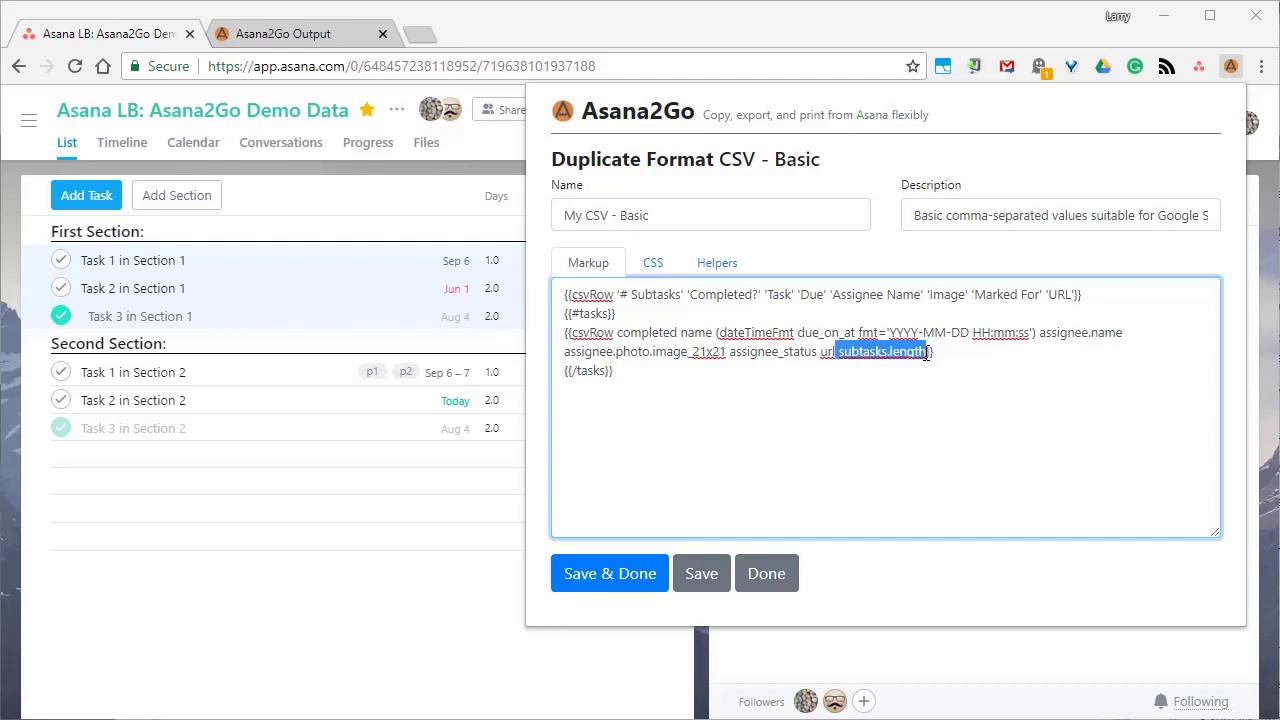
key(ctrl+x)
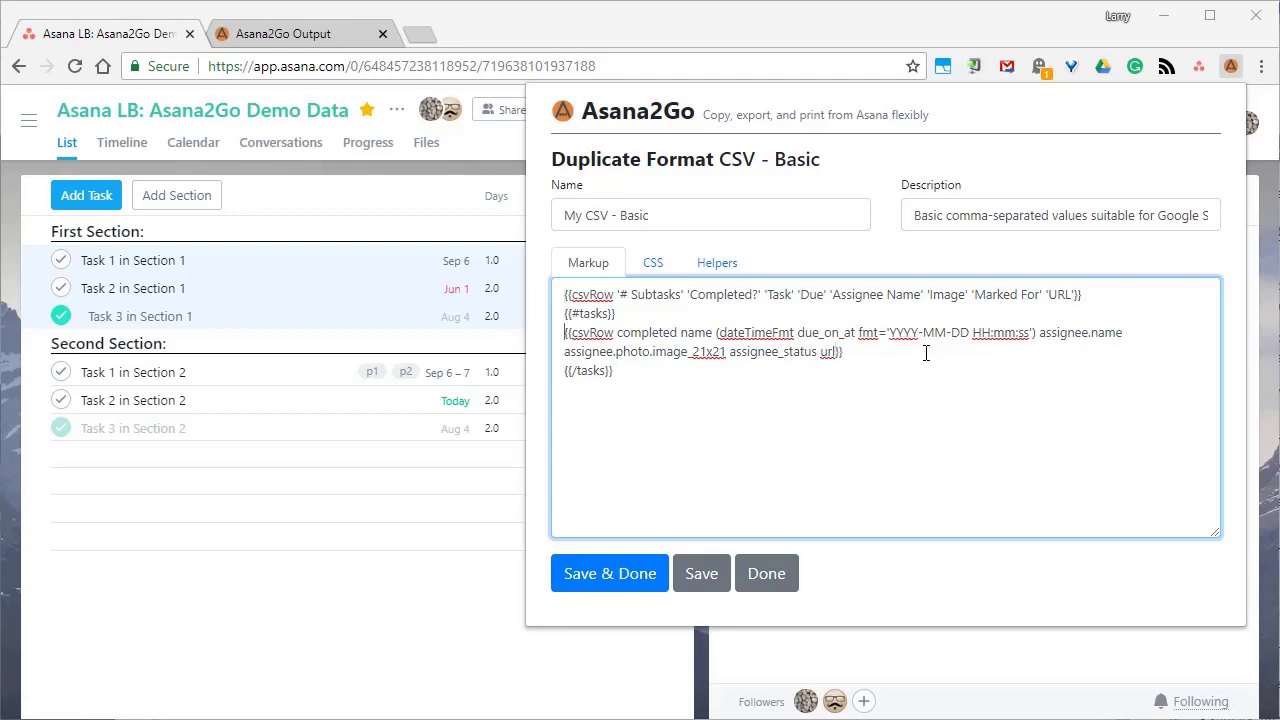
key(ctrl+v)
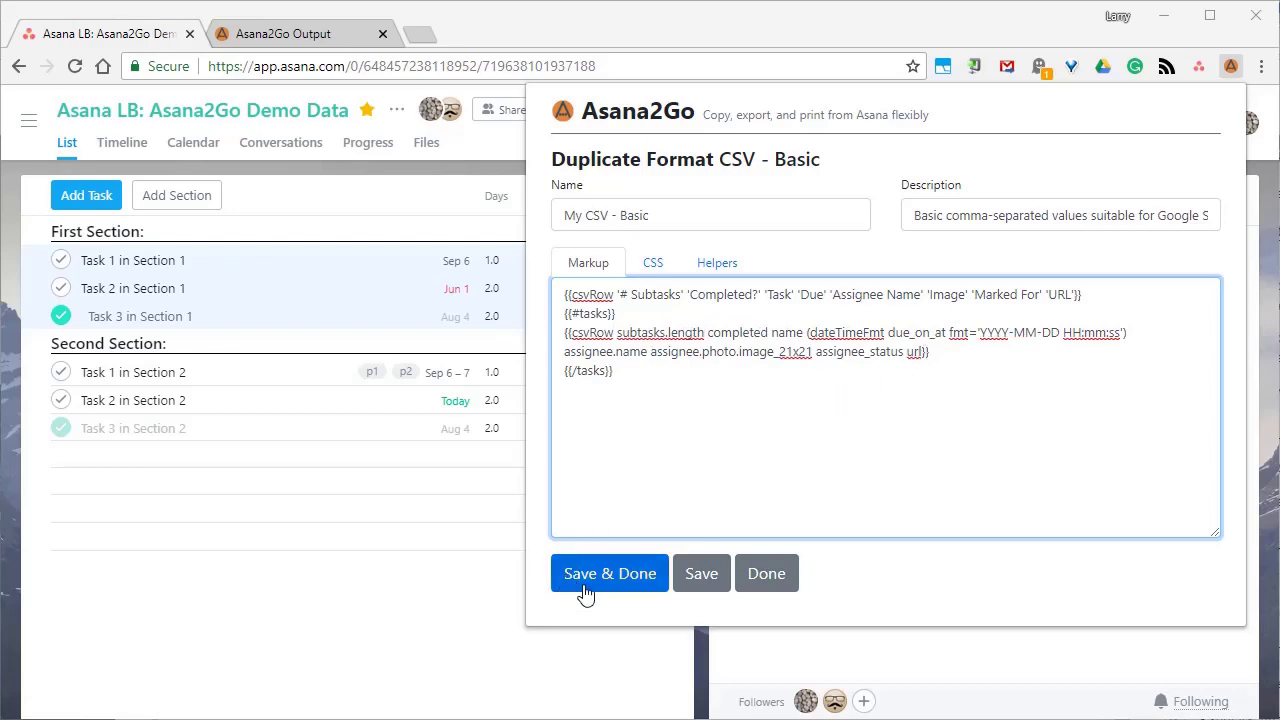
Save the duplicated format, and view and copy the selected tasks with it.
click(615, 573)
click(716, 331)
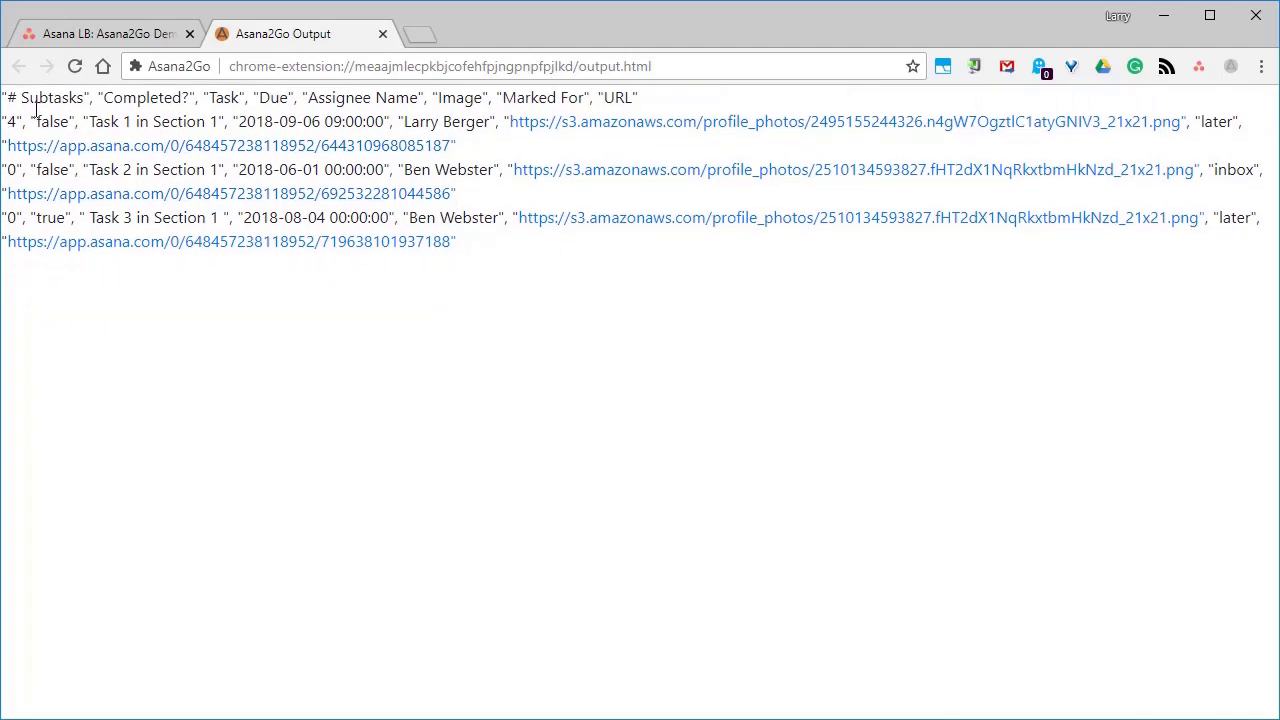
Return to Asana and start a new Asana2Go format named Simple.
click(97, 34)
key(alt+shift+g)
click(983, 245)
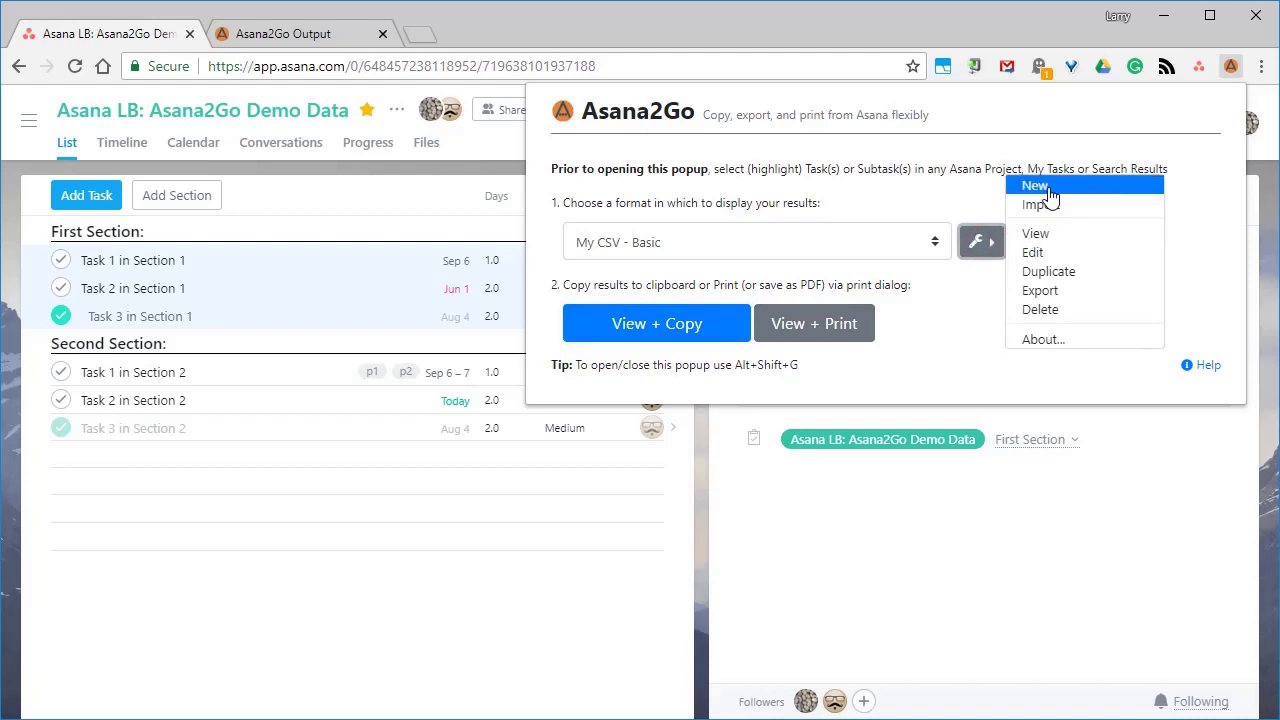
click(1045, 196)
click(701, 213)
text(Simple)
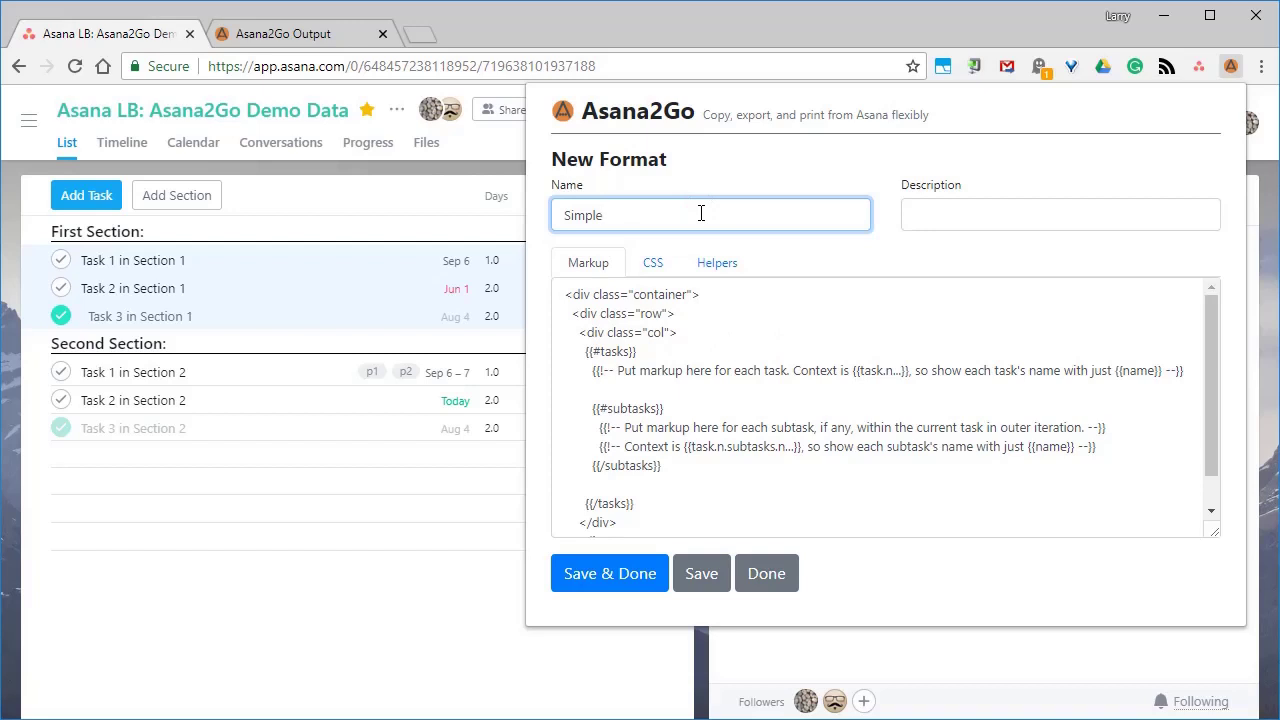
Look at the new format's CSS section and examine the Tasks/Subtasks and Project data fields among its helpers.
click(650, 263)
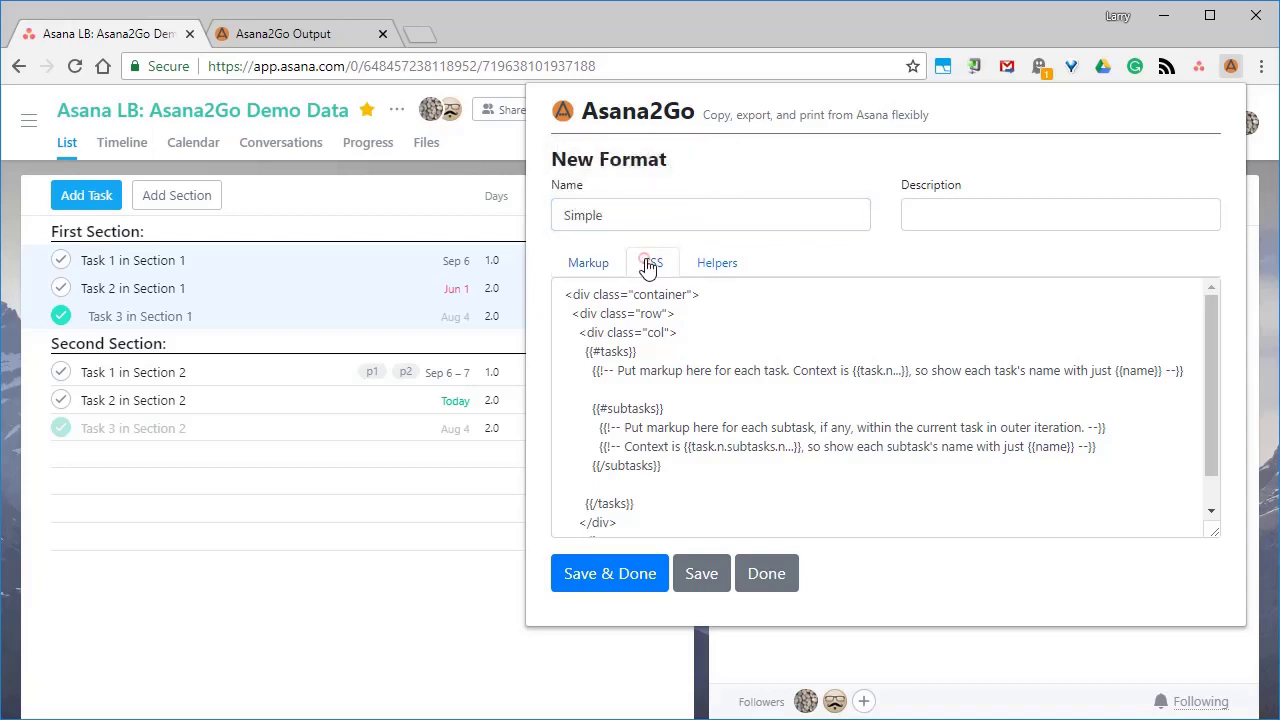
click(715, 266)
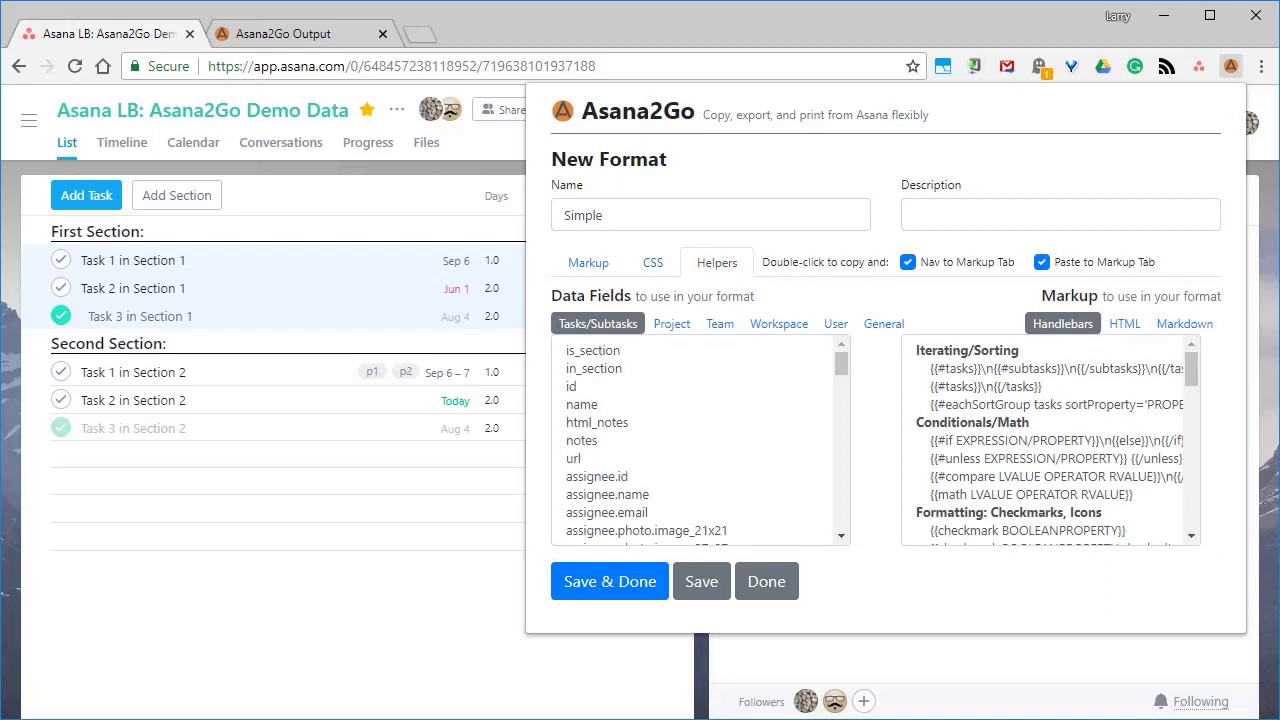
drag(545, 297, 765, 298)
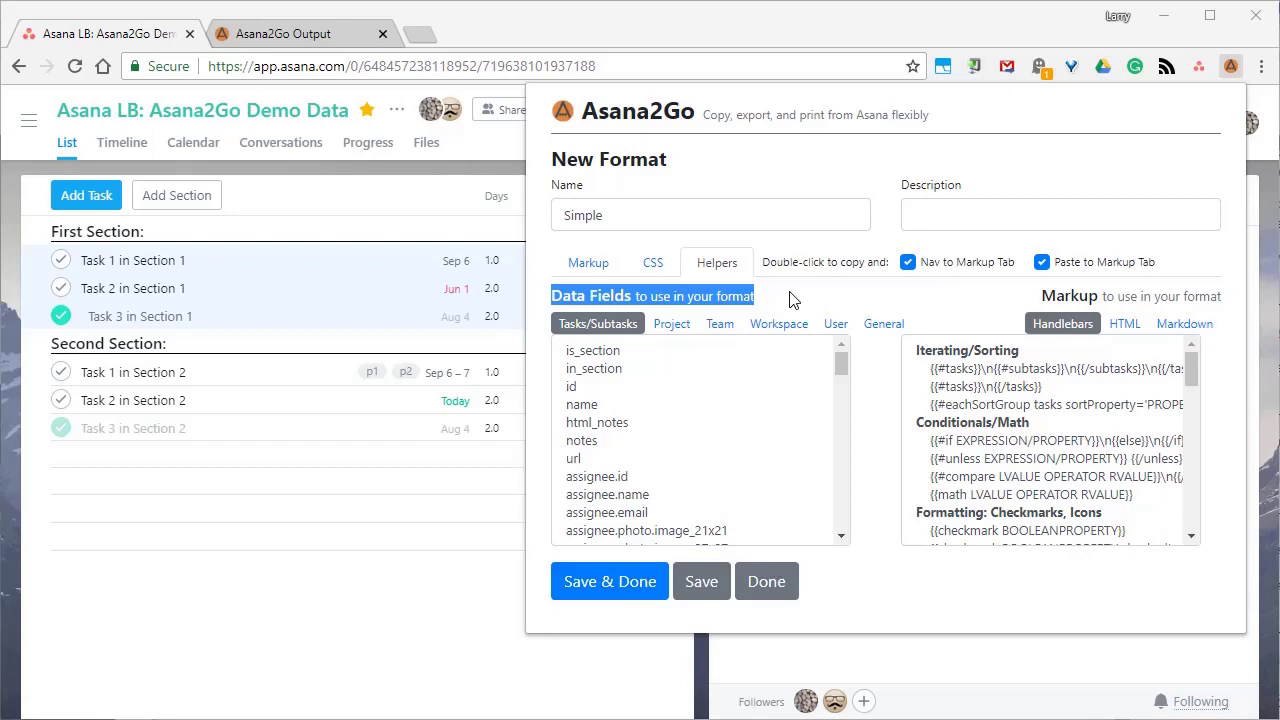
click(790, 299)
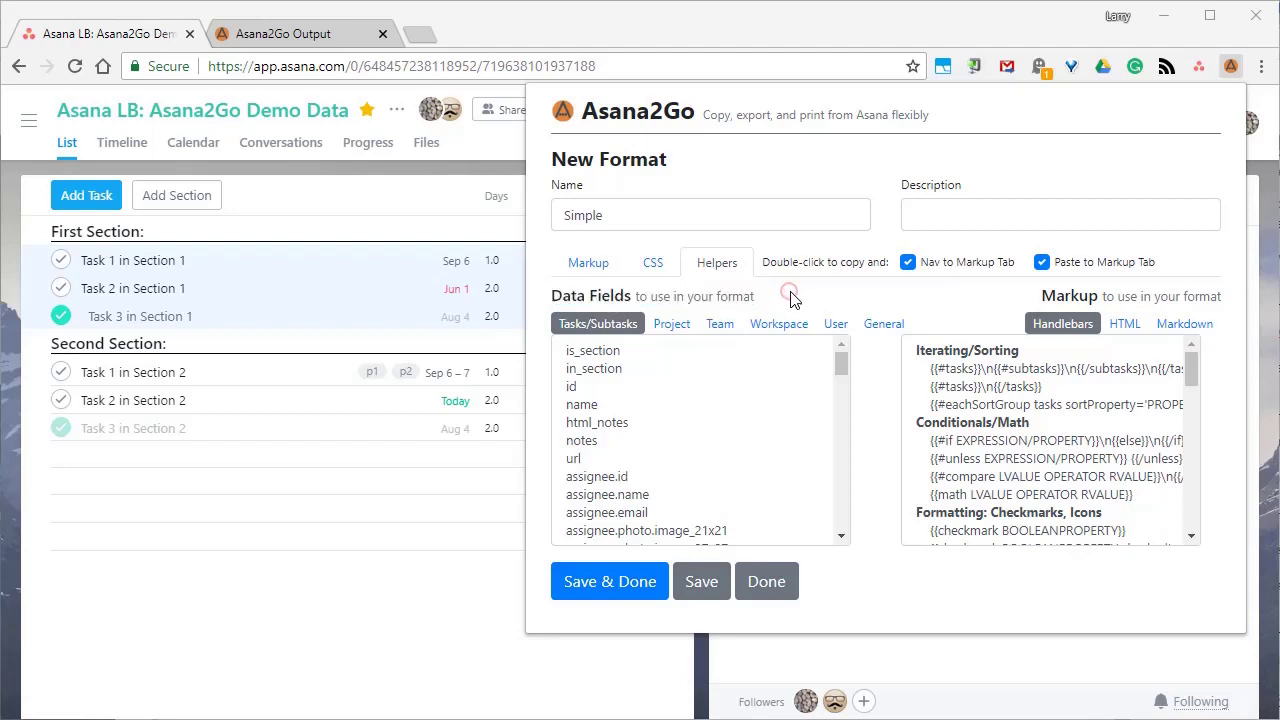
click(644, 369)
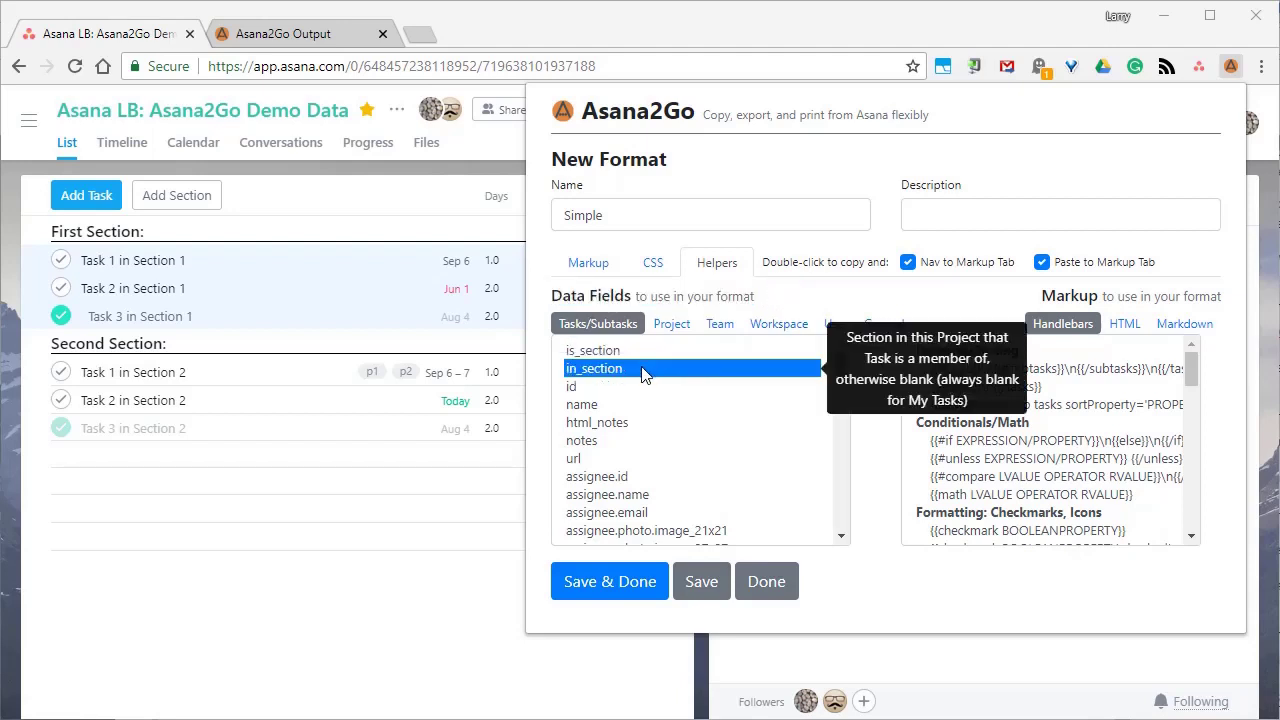
click(613, 404)
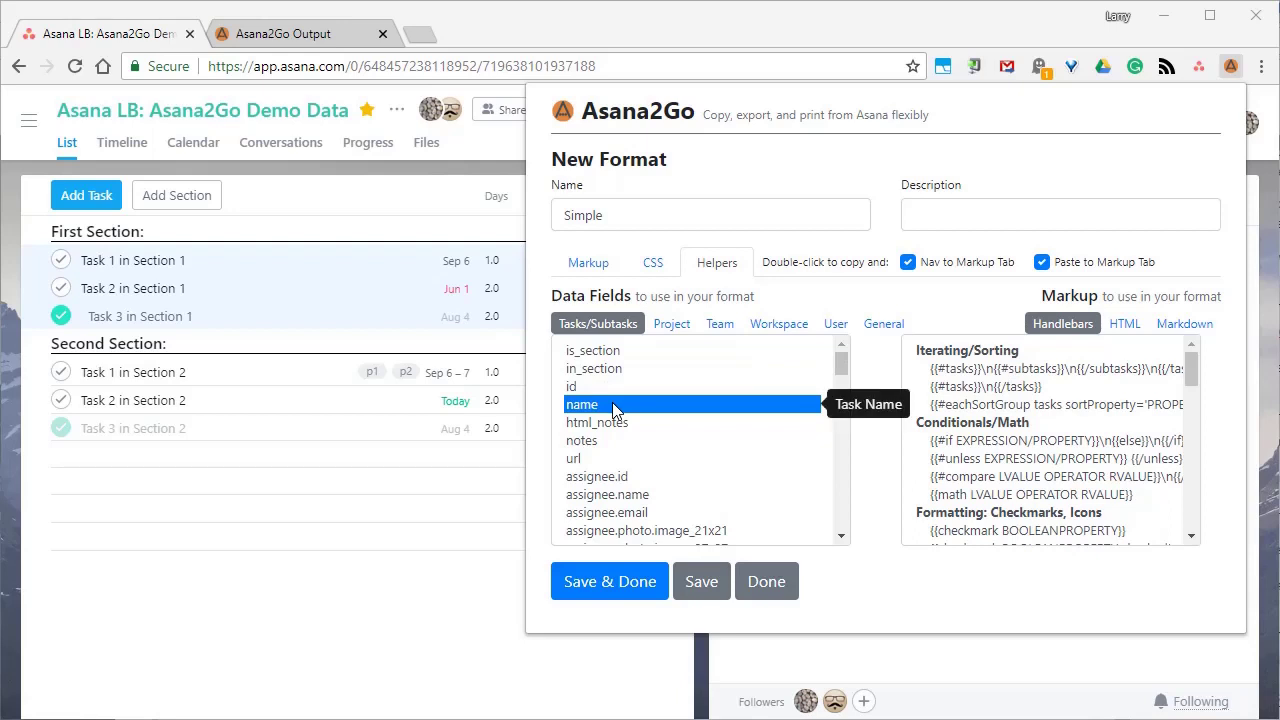
click(789, 391)
drag(844, 363, 849, 331)
click(684, 325)
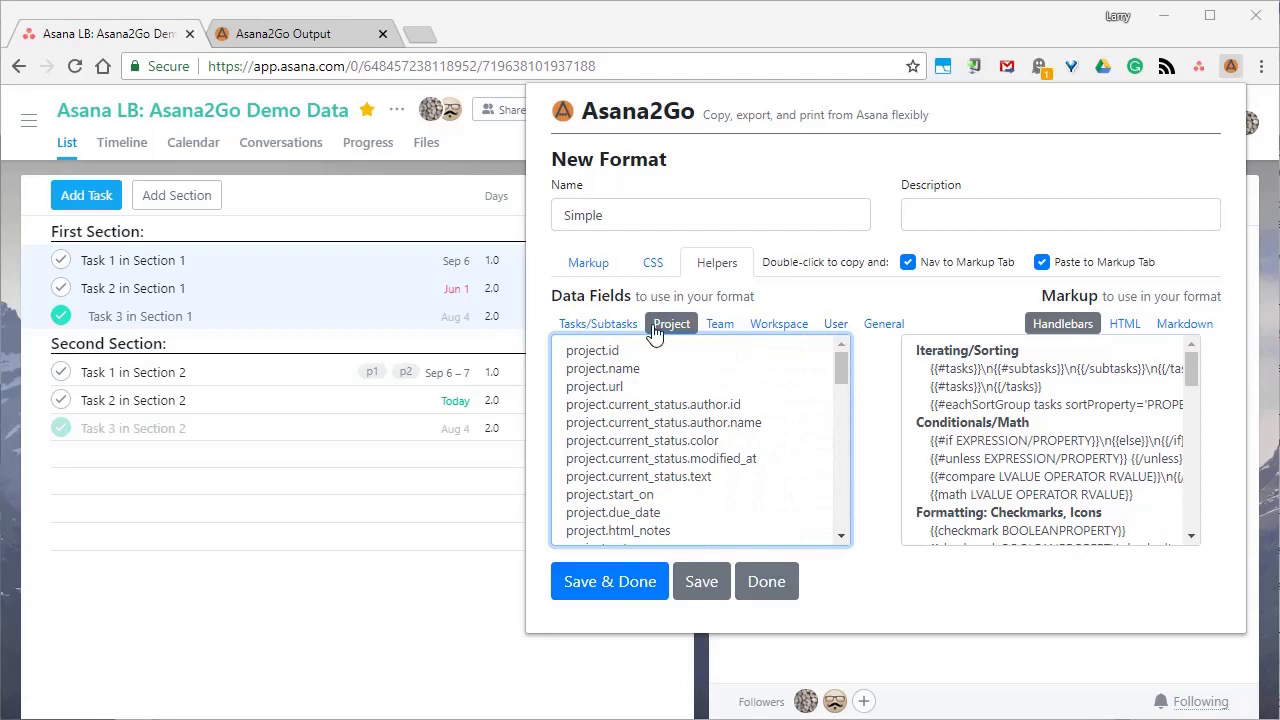
click(624, 325)
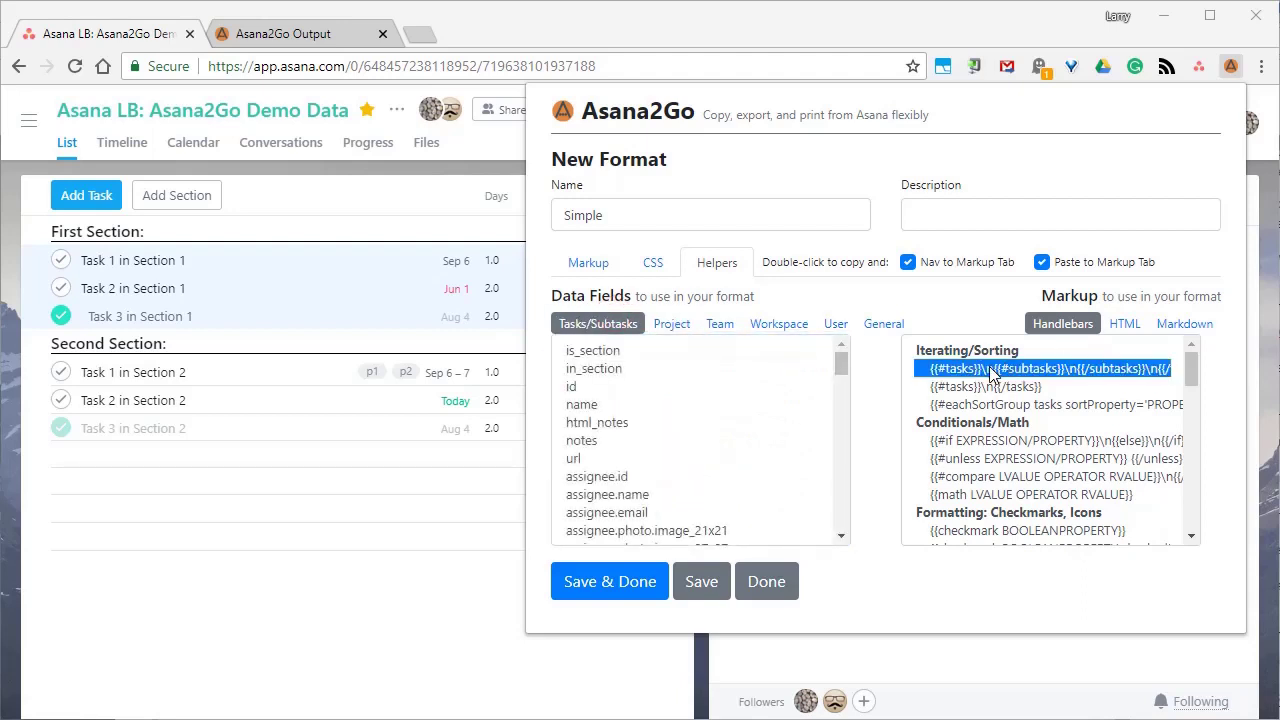
Examine the Handlebars, HTML and Markdown markup helpers offered for the new format, including the CSV entries.
mouse_move(994, 372)
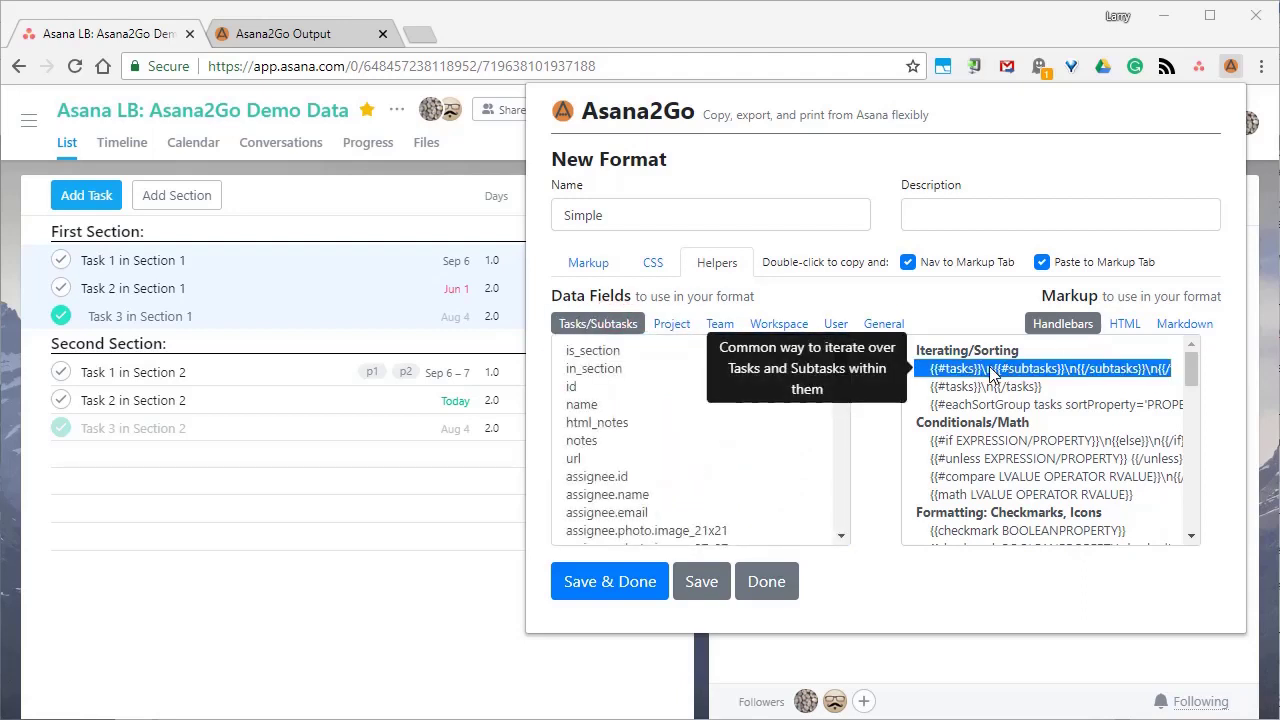
drag(1189, 363, 1188, 519)
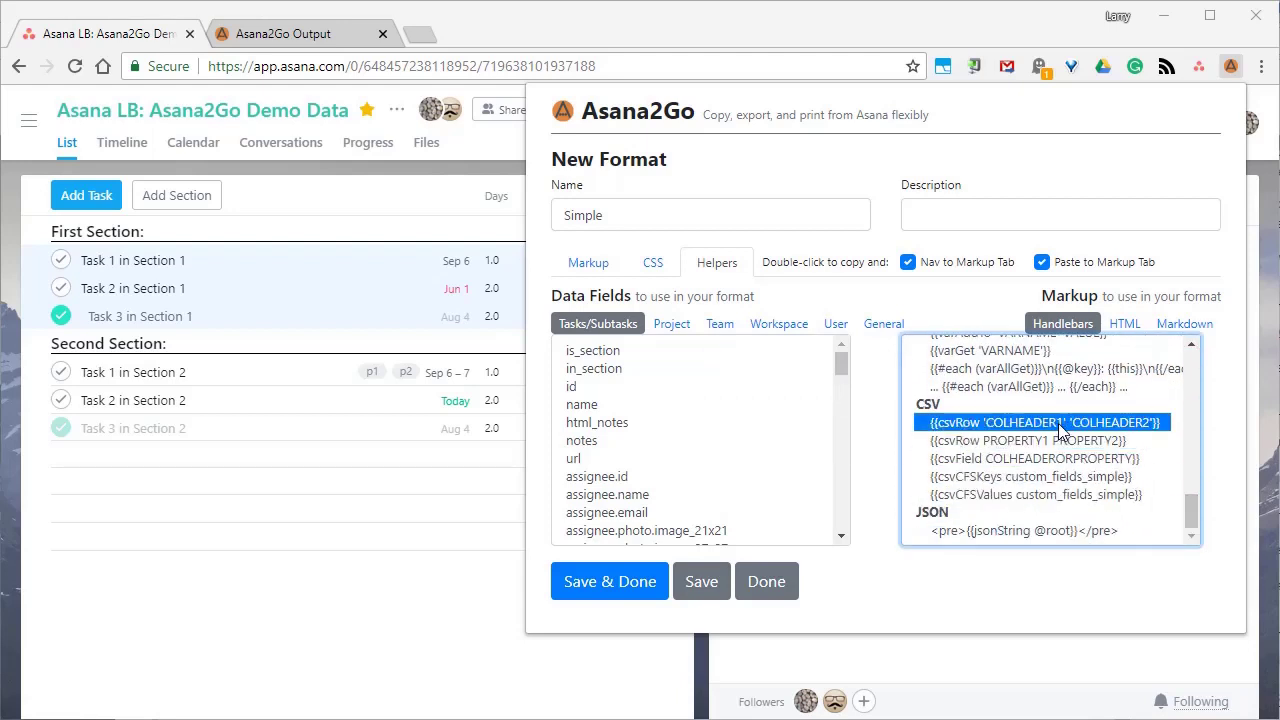
mouse_move(1058, 423)
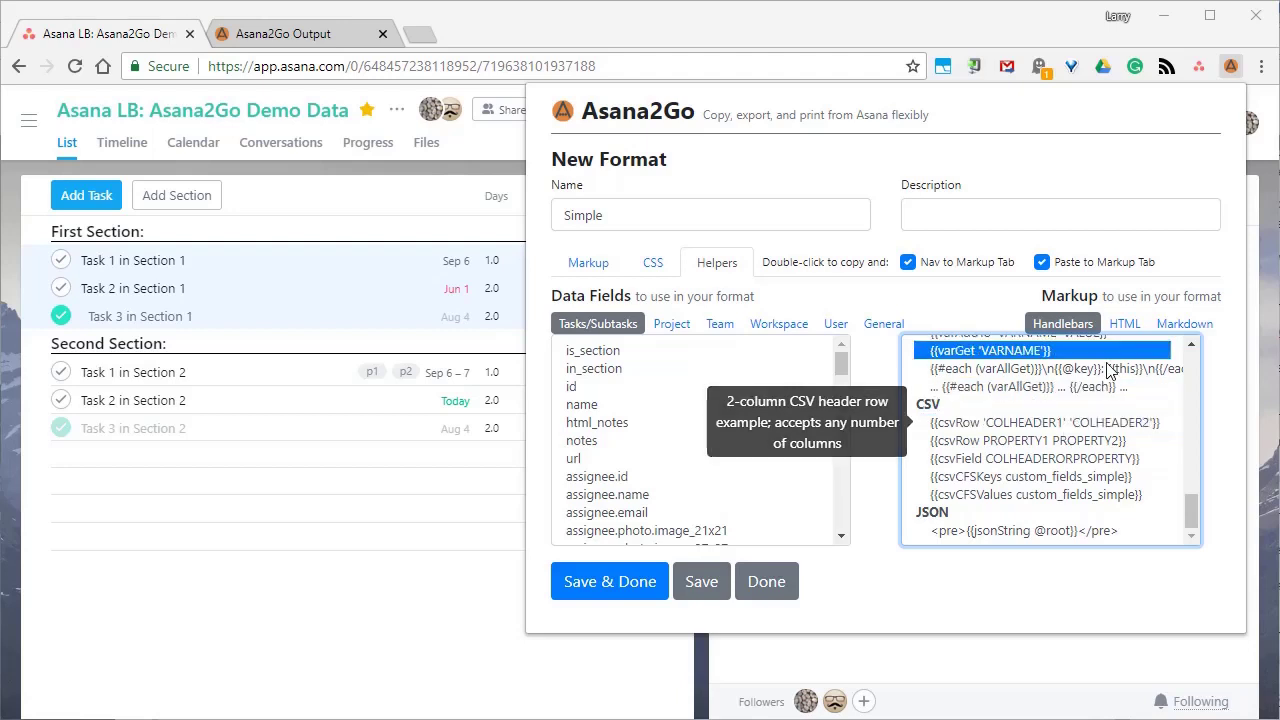
click(1124, 324)
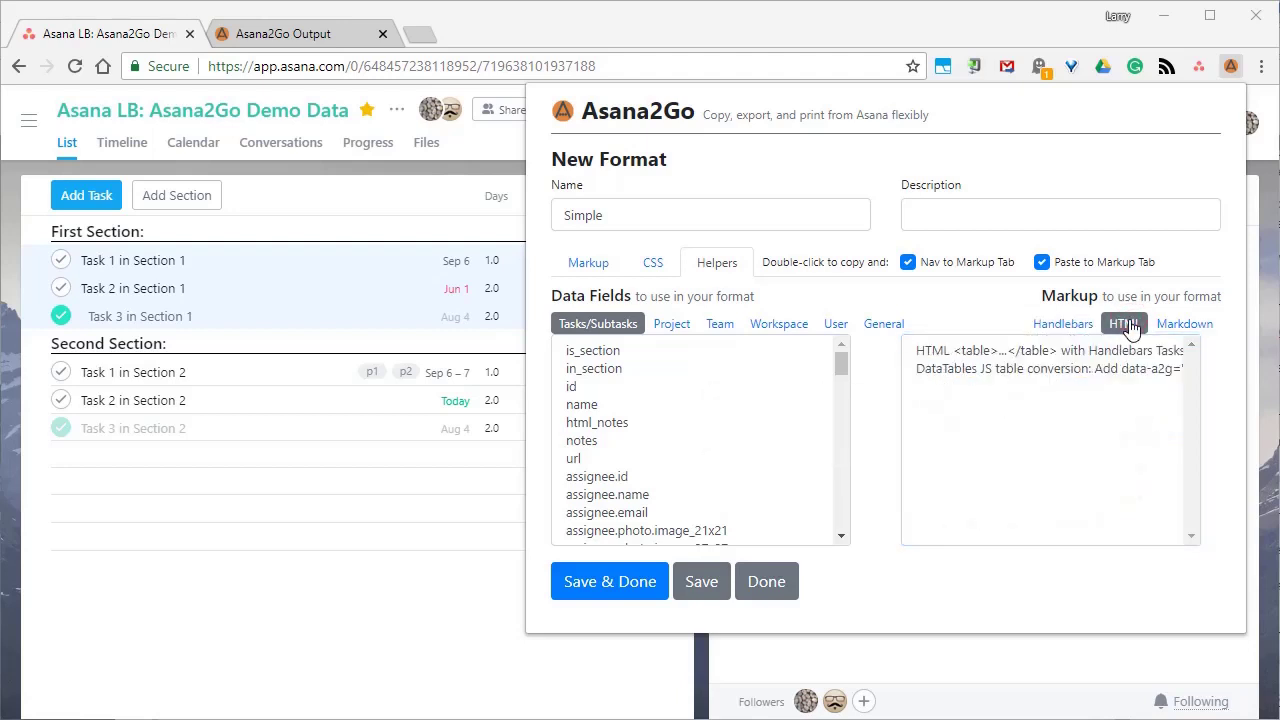
click(1208, 331)
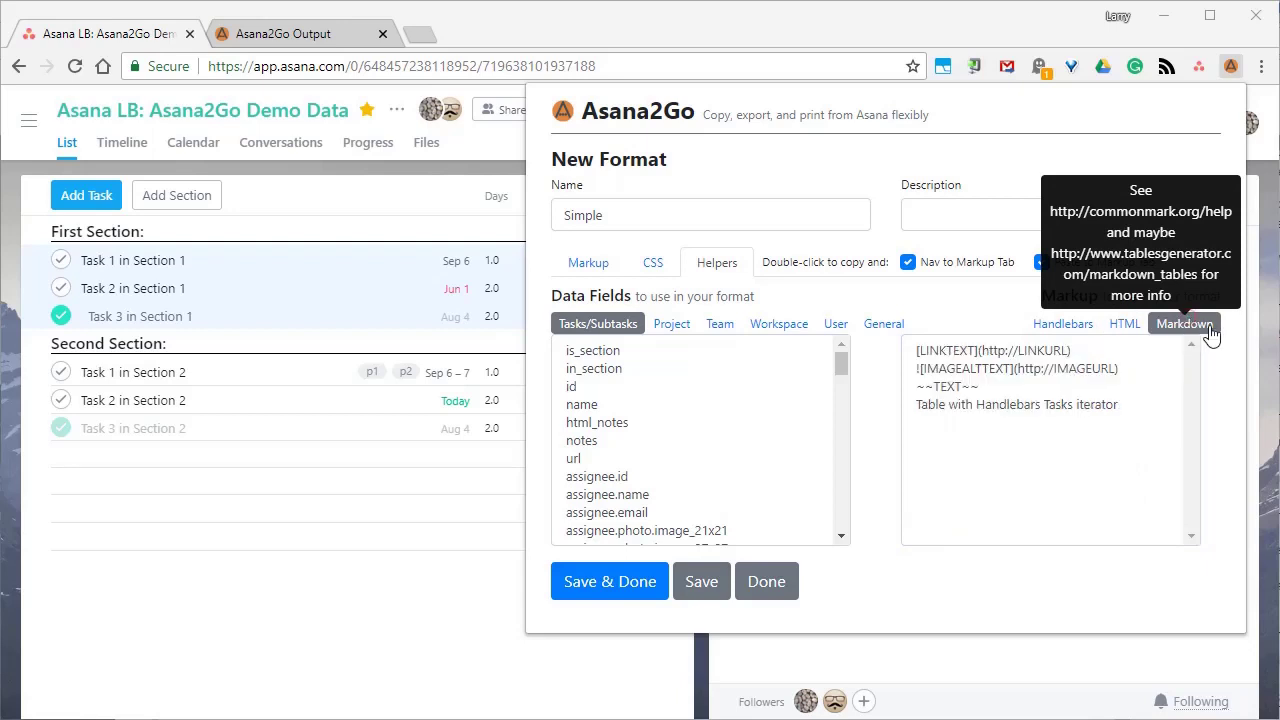
click(1063, 324)
scroll(1050, 440, down, 5)
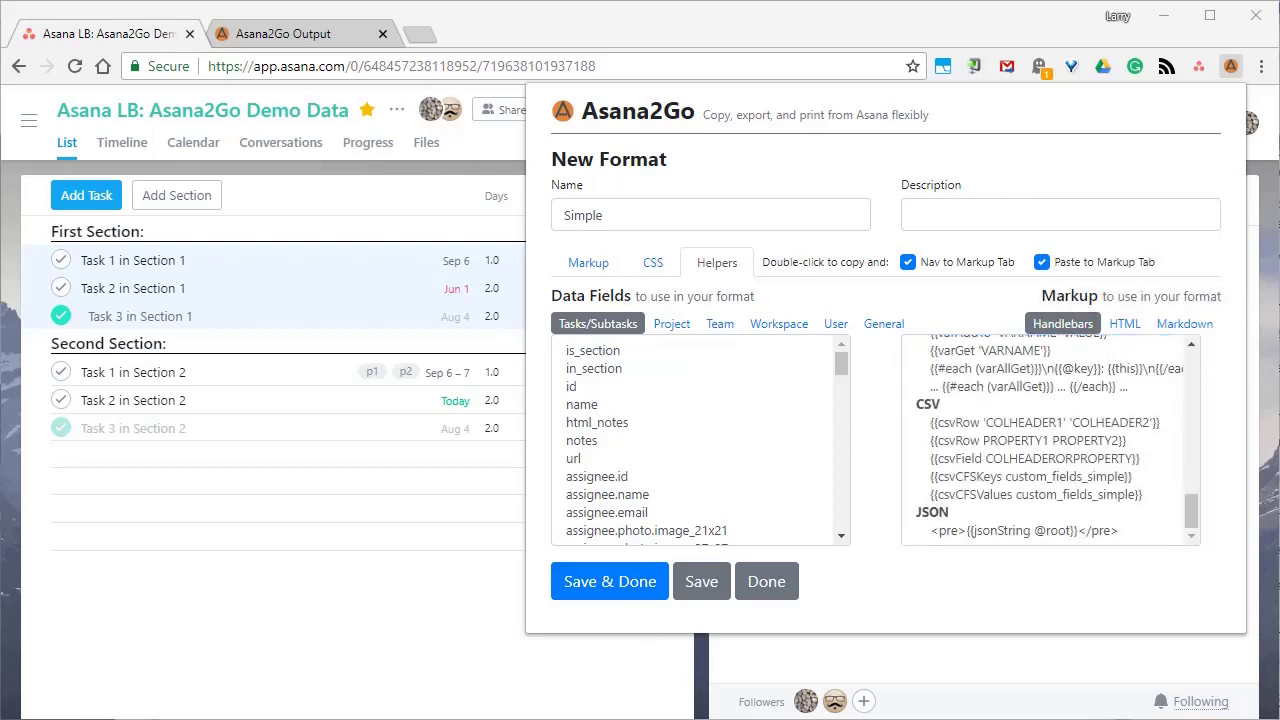
Add the line **Task: {{name}}** inside the tasks loop and - Subtask: {{name}} inside the subtasks loop of the Simple format's markup.
click(590, 265)
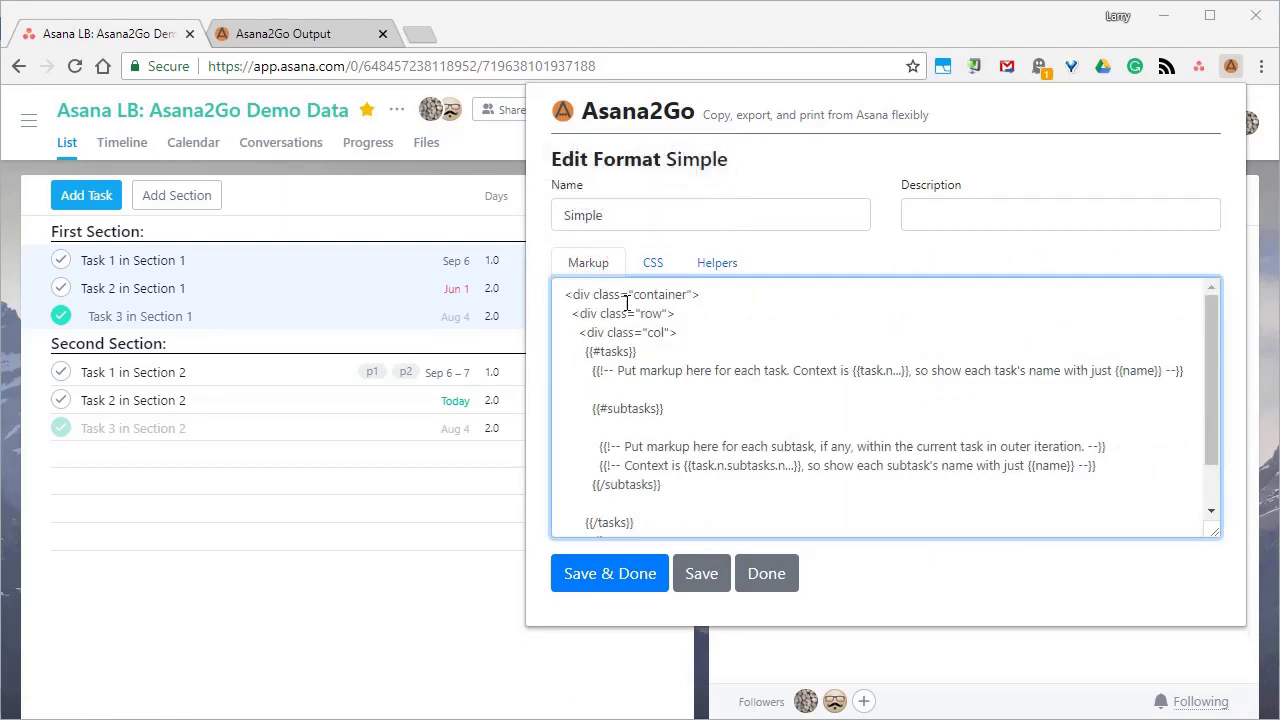
click(556, 390)
click(737, 277)
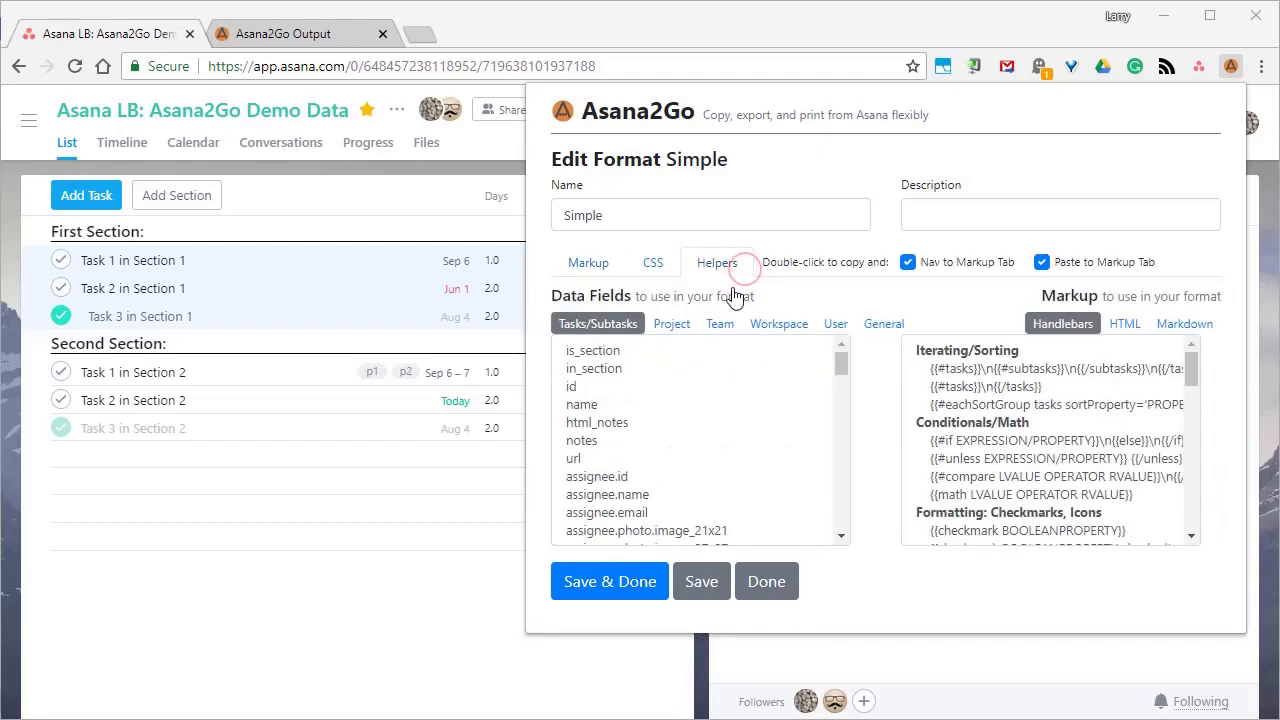
click(652, 404)
double_click(651, 404)
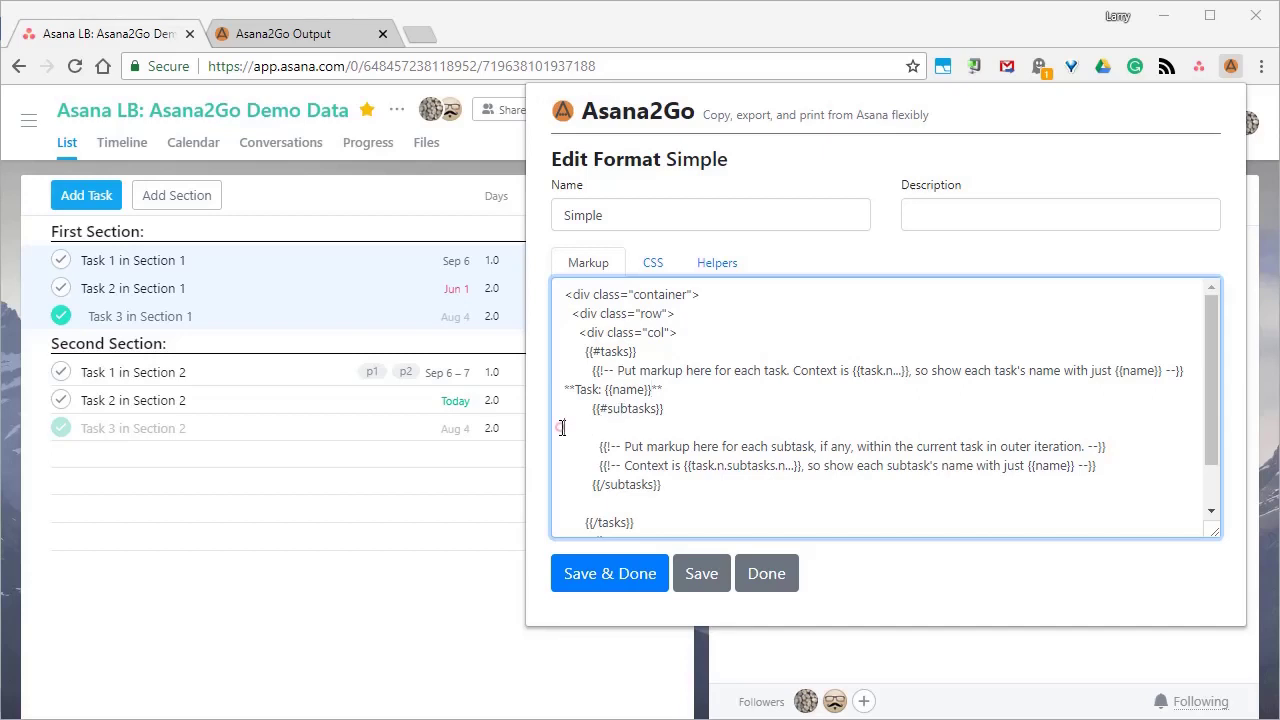
click(562, 427)
text(- Subtask: {{name)
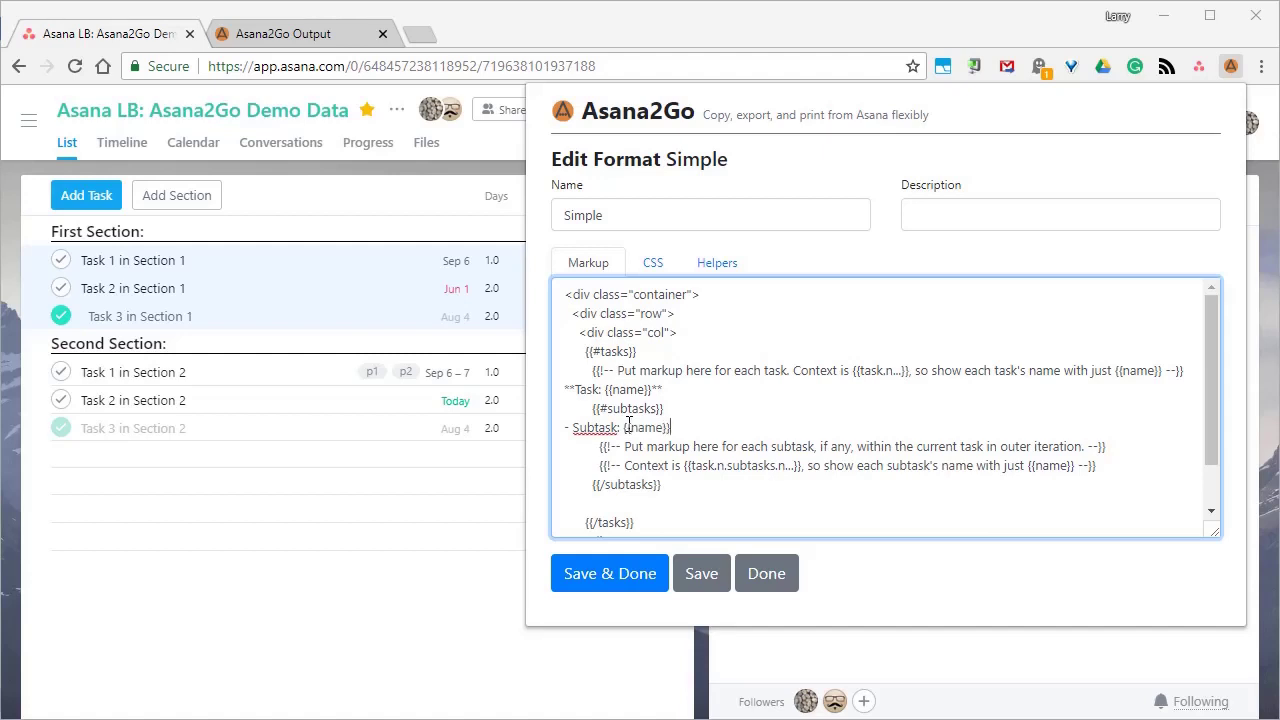
Save the Simple format and view and copy the selected tasks with it.
click(649, 573)
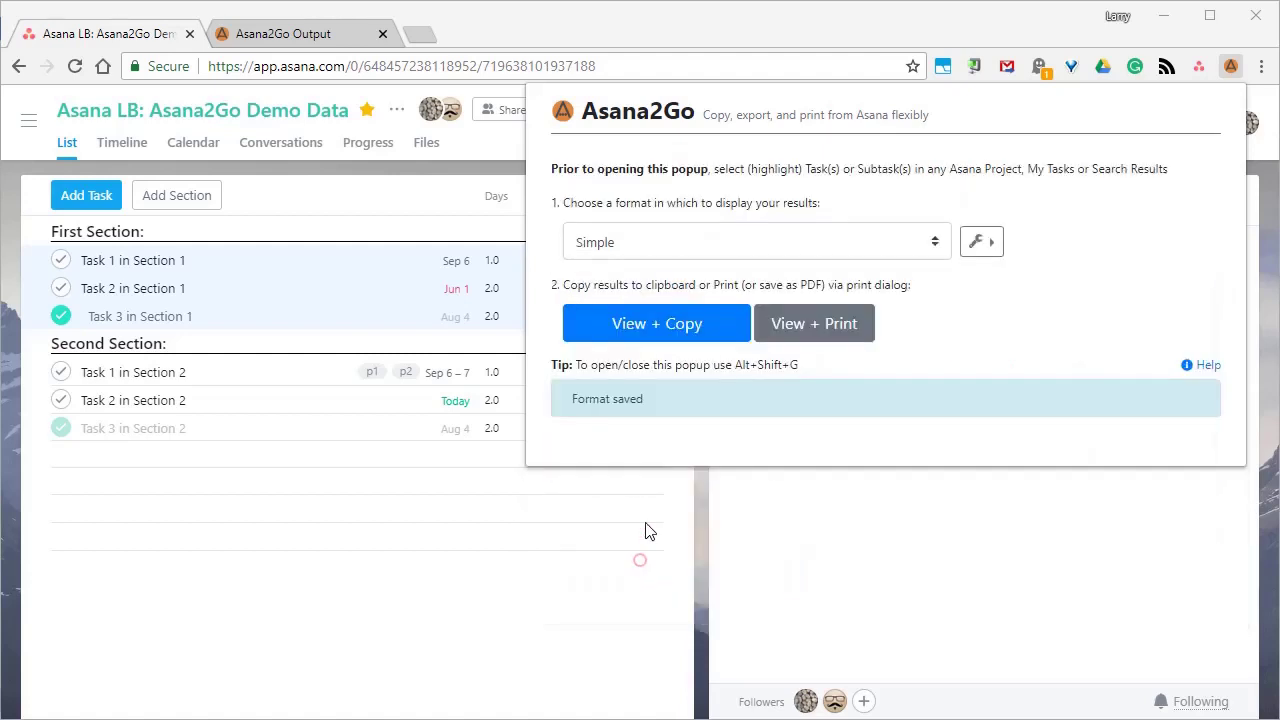
click(697, 330)
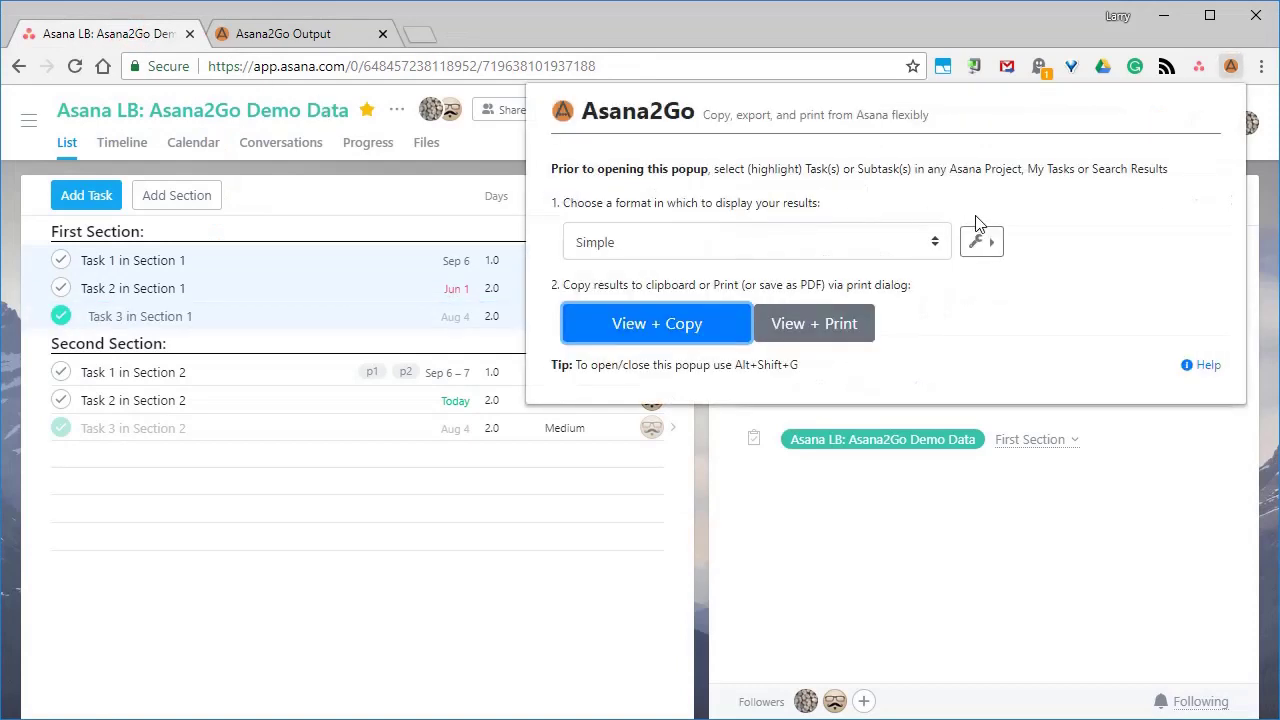
Look through the list of custom and standard formats, and open the Asana2Go help topics.
click(868, 242)
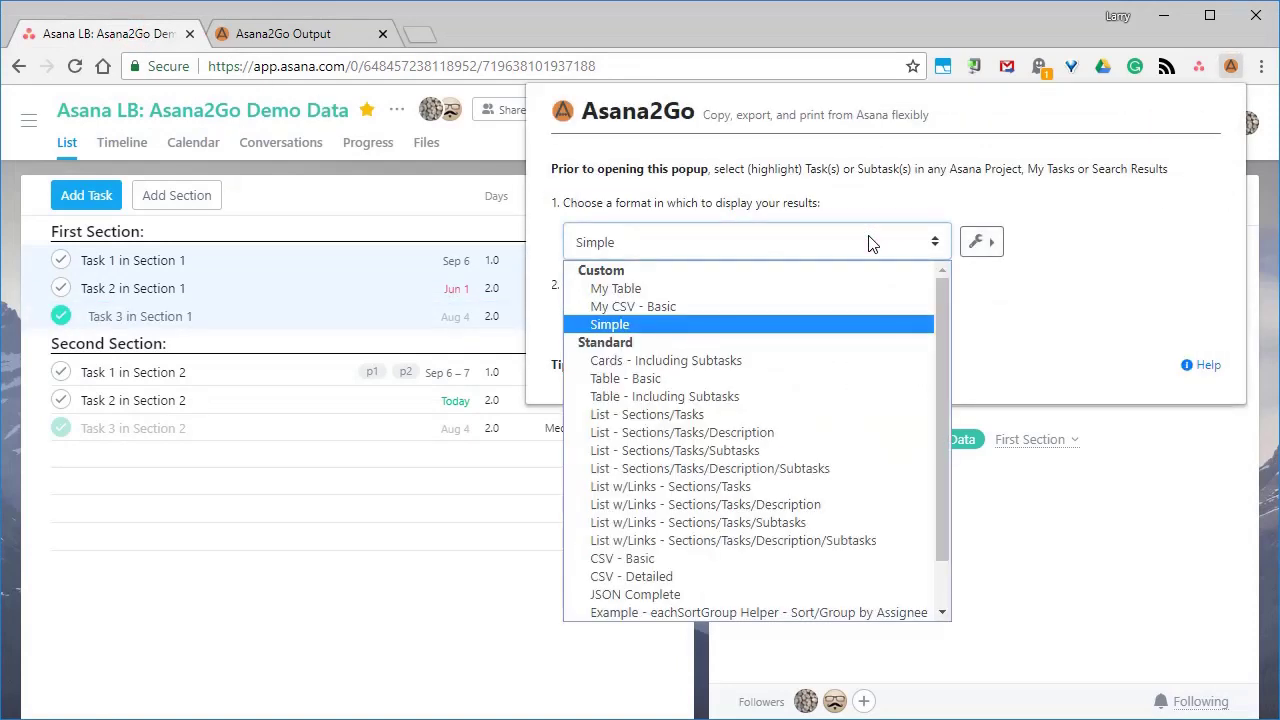
click(868, 242)
click(1208, 366)
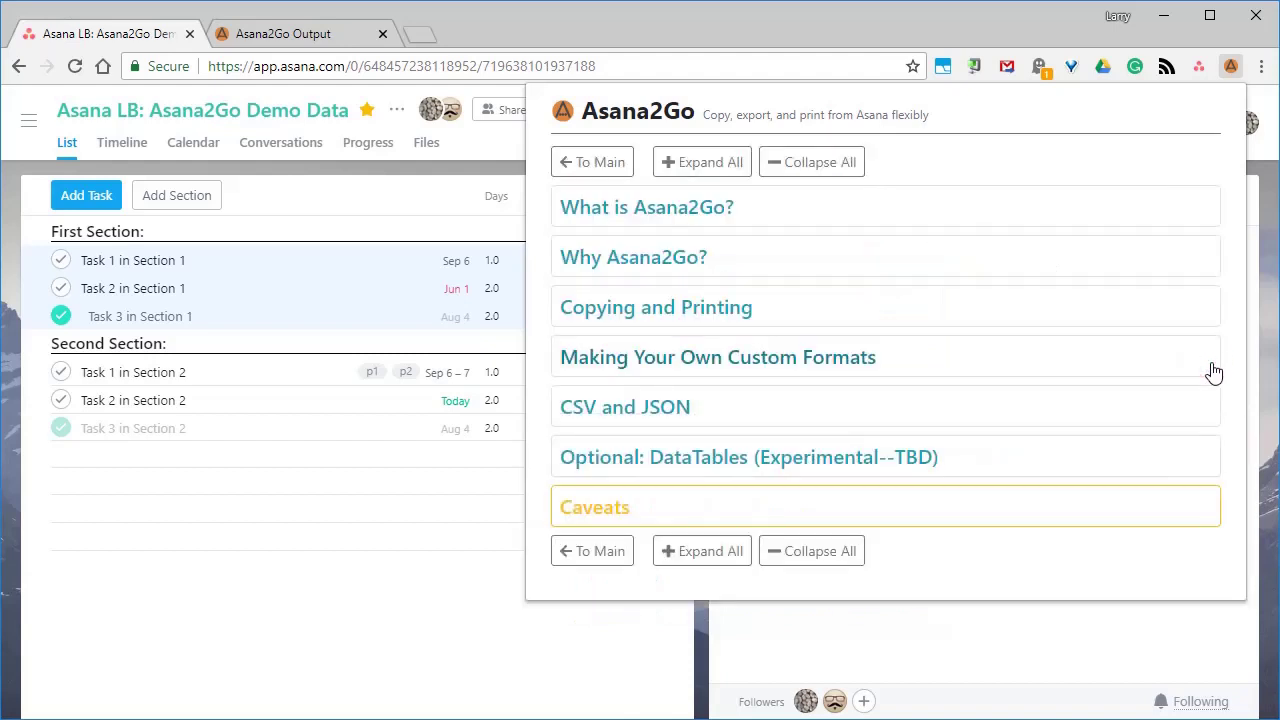